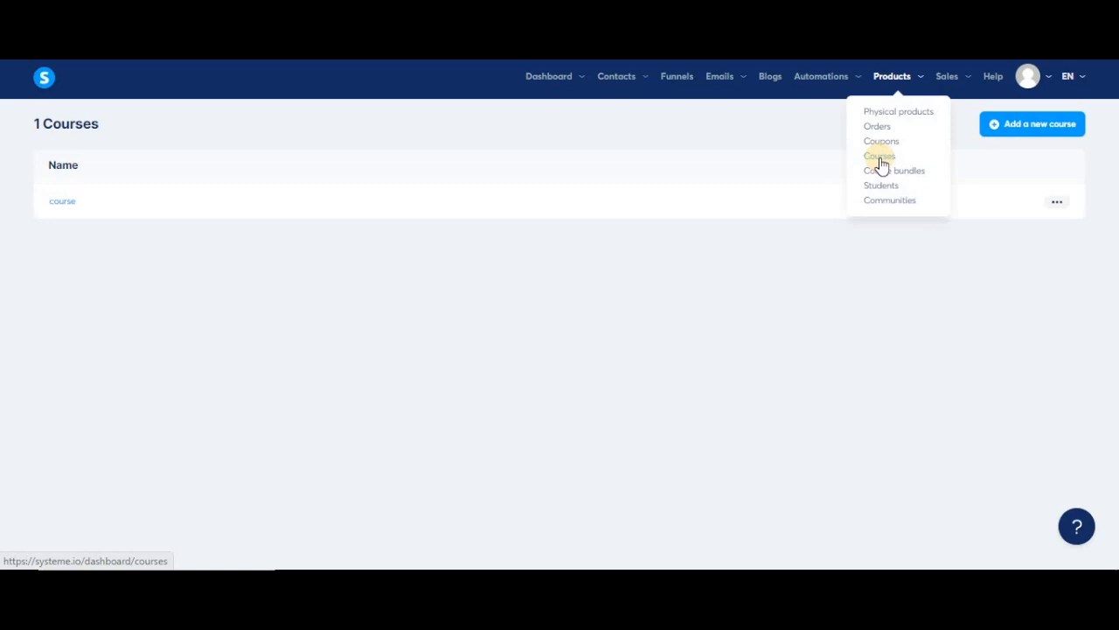
Start a new course titled 'example course' and enter the instructor name.
click(1037, 127)
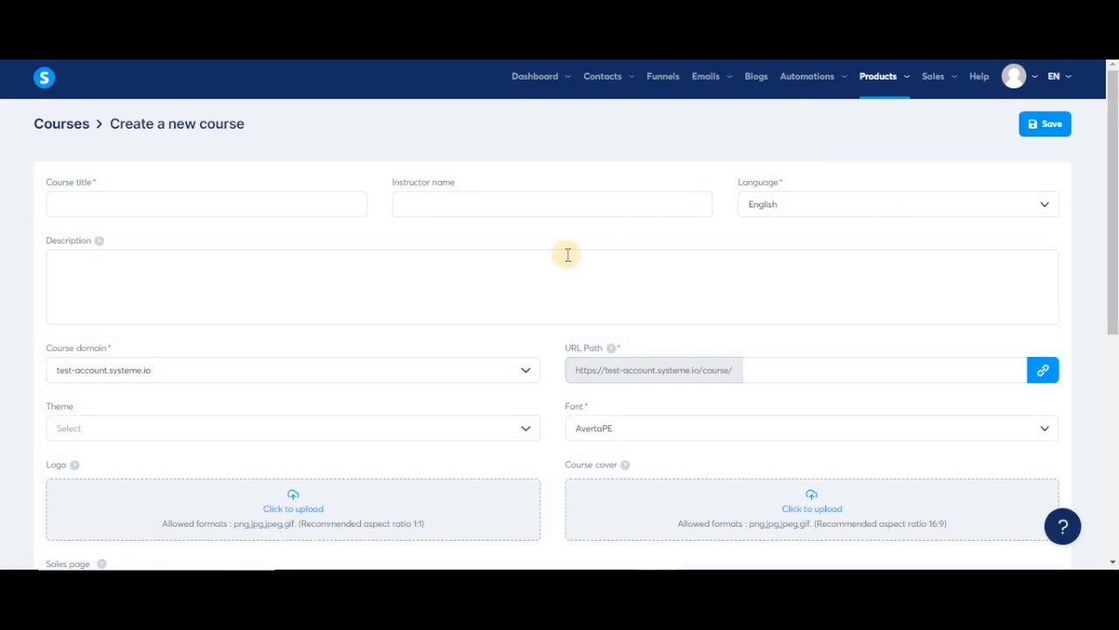
click(198, 199)
text(example course)
key(Tab)
text(user)
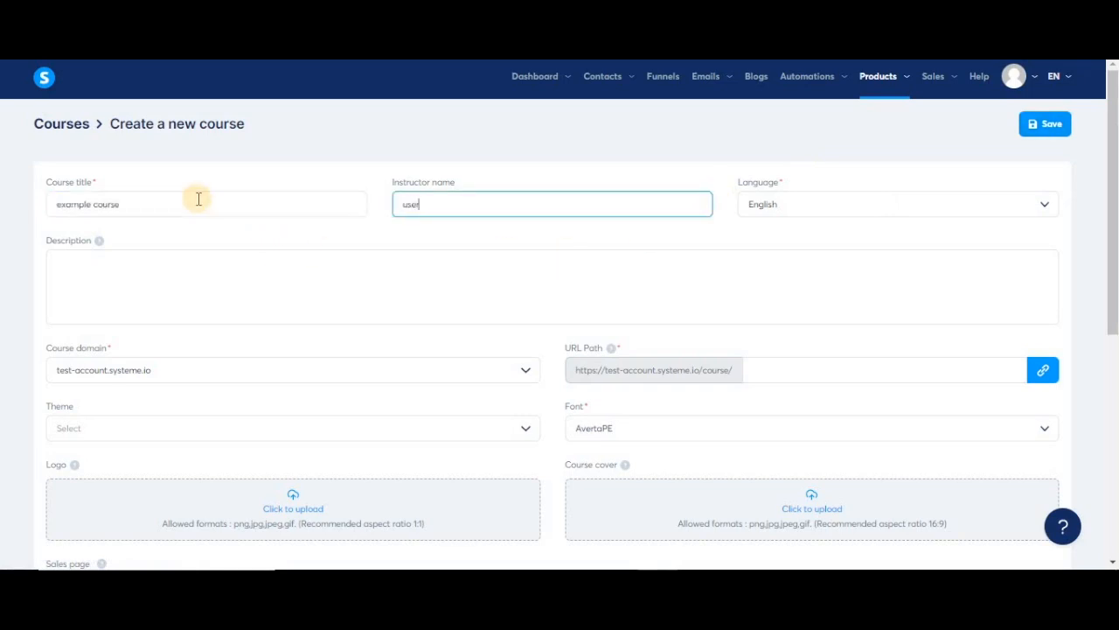
Keep English as the course language and add the description 'just a training course'.
click(1029, 206)
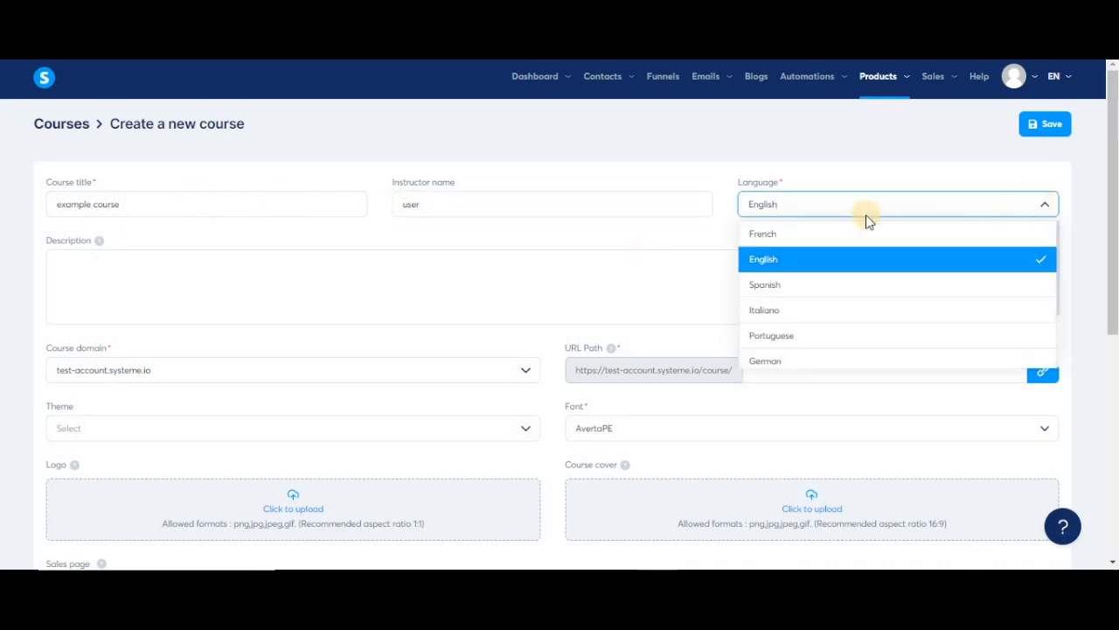
click(446, 306)
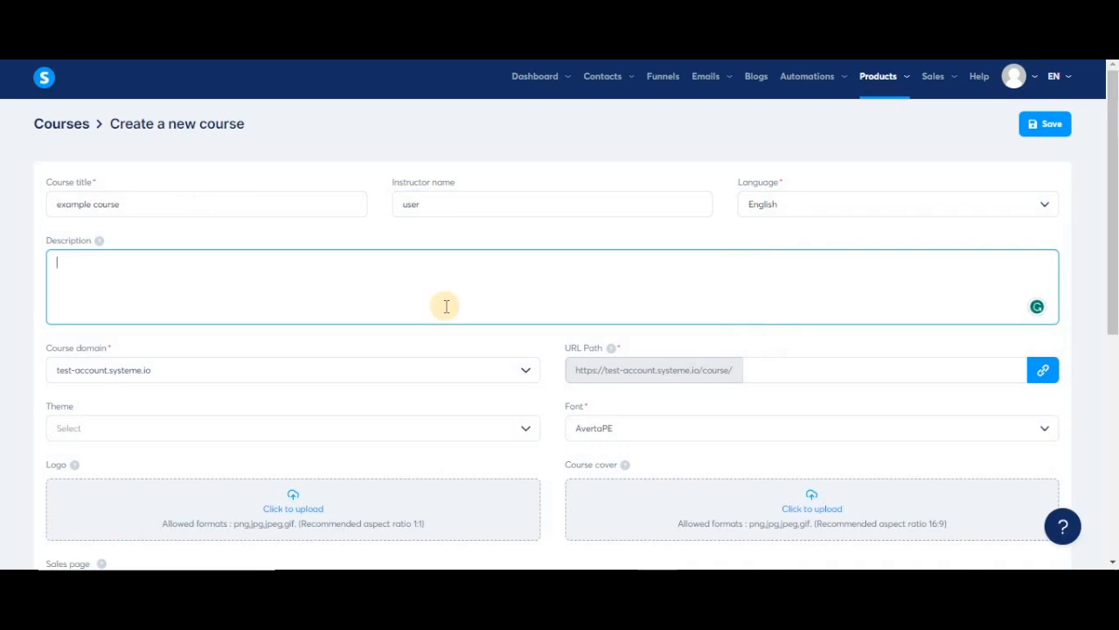
text(just a training course)
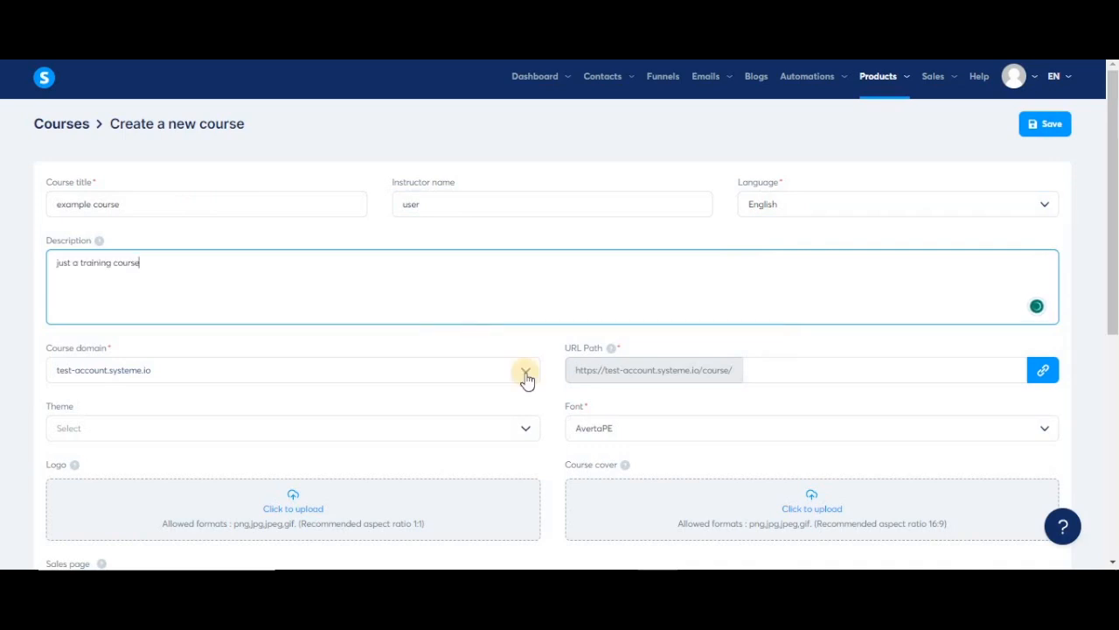
click(524, 374)
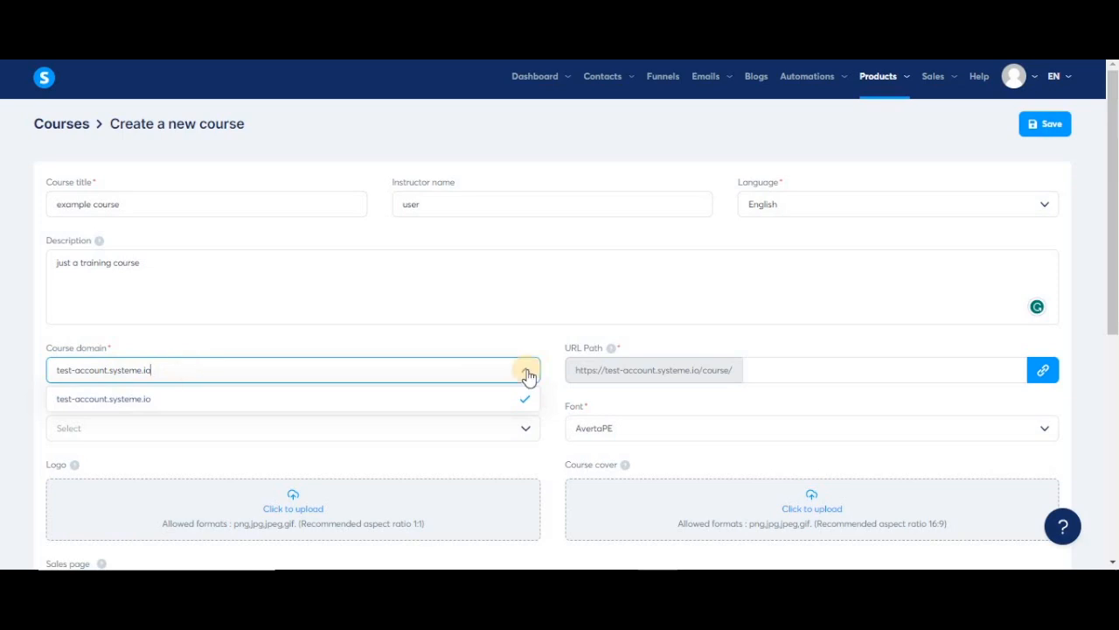
Set the URL path to examplecourse and choose the Green theme.
click(773, 369)
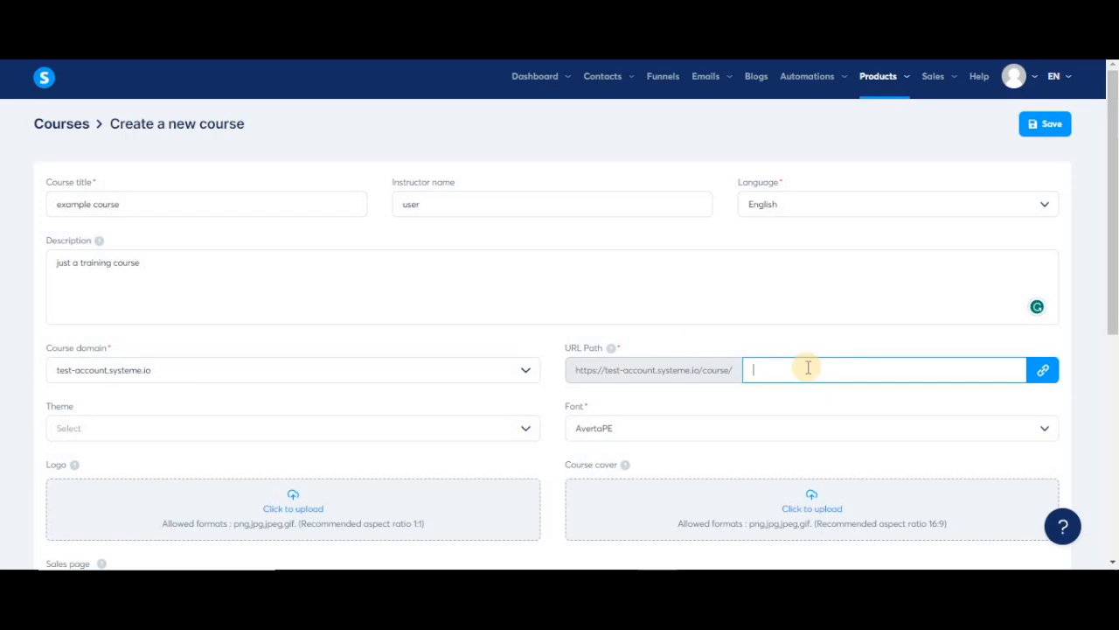
text(examplecourse)
click(527, 432)
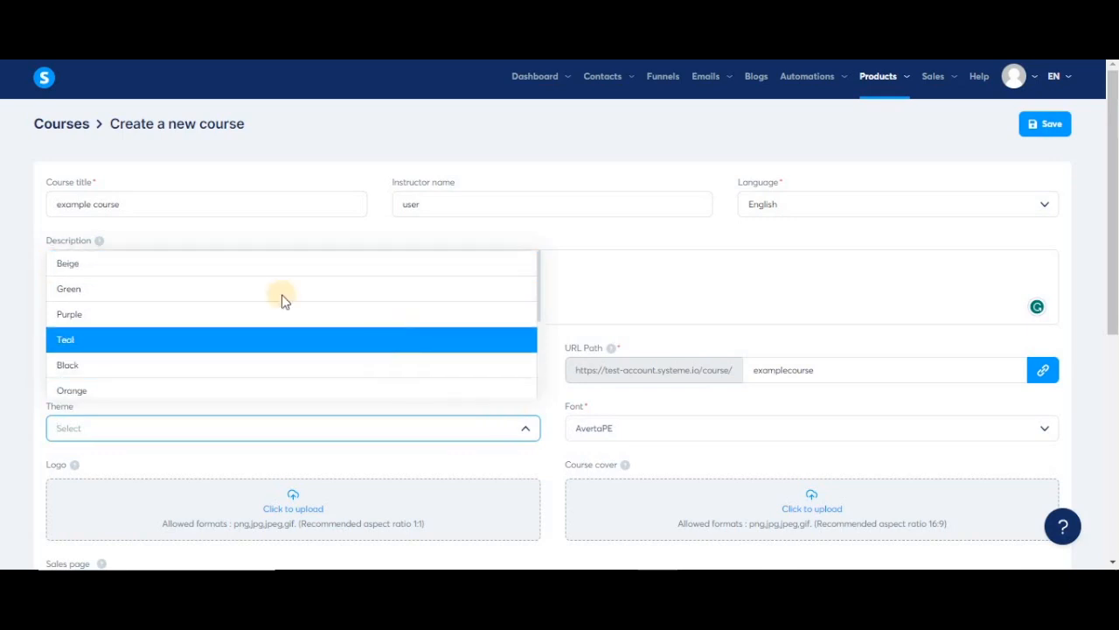
scroll(325, 331, down, 1)
scroll(325, 332, down, 4)
scroll(325, 330, up, 4)
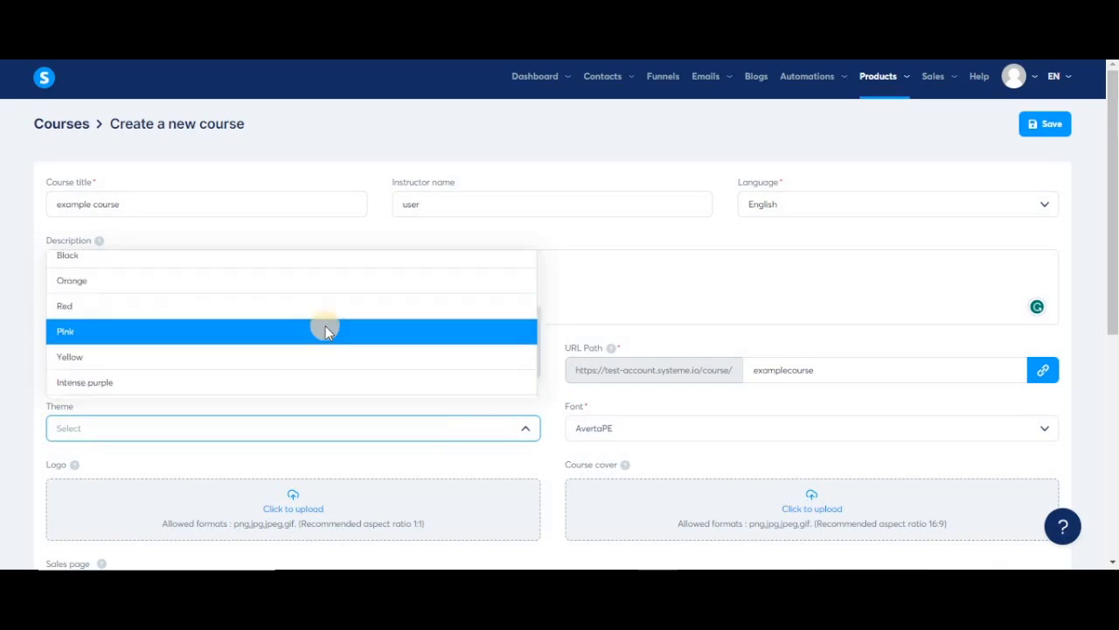
click(234, 296)
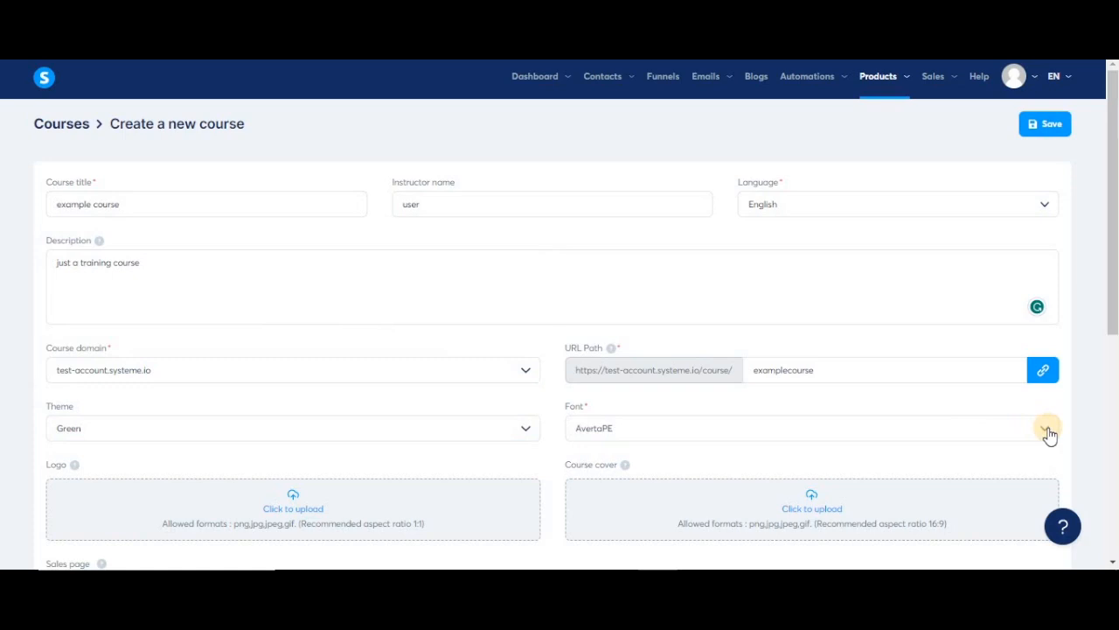
Browse the font list and keep AvertaPE as the course font.
click(1048, 431)
scroll(759, 361, down, 3)
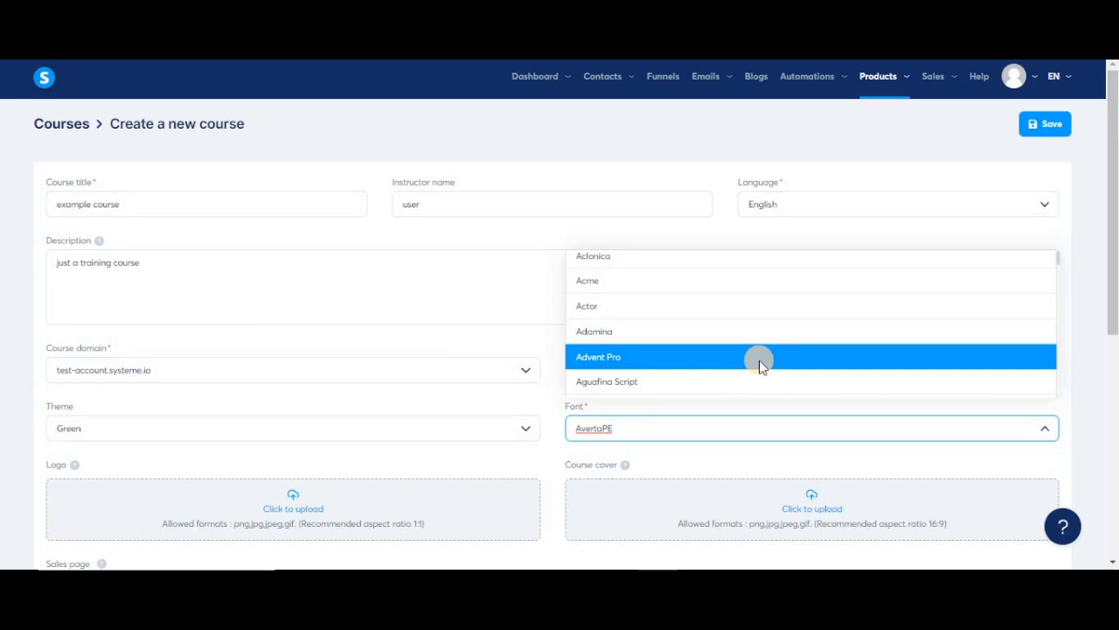
scroll(759, 365, up, 1)
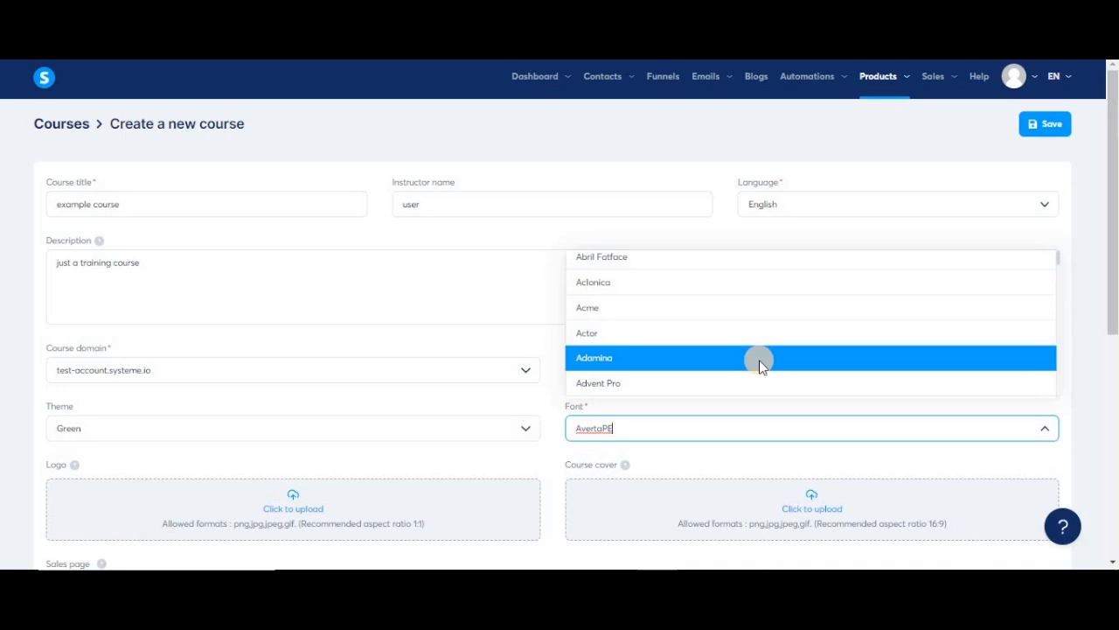
scroll(290, 277, down, 3)
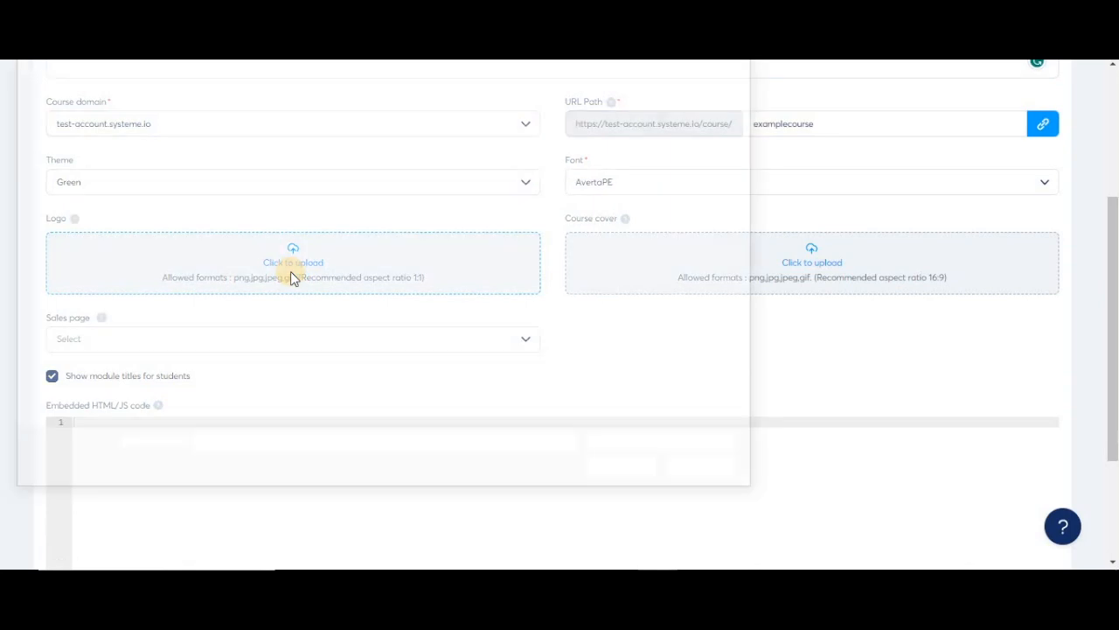
Upload the blue S image as the logo and the systeme wordmark as the course cover.
click(291, 272)
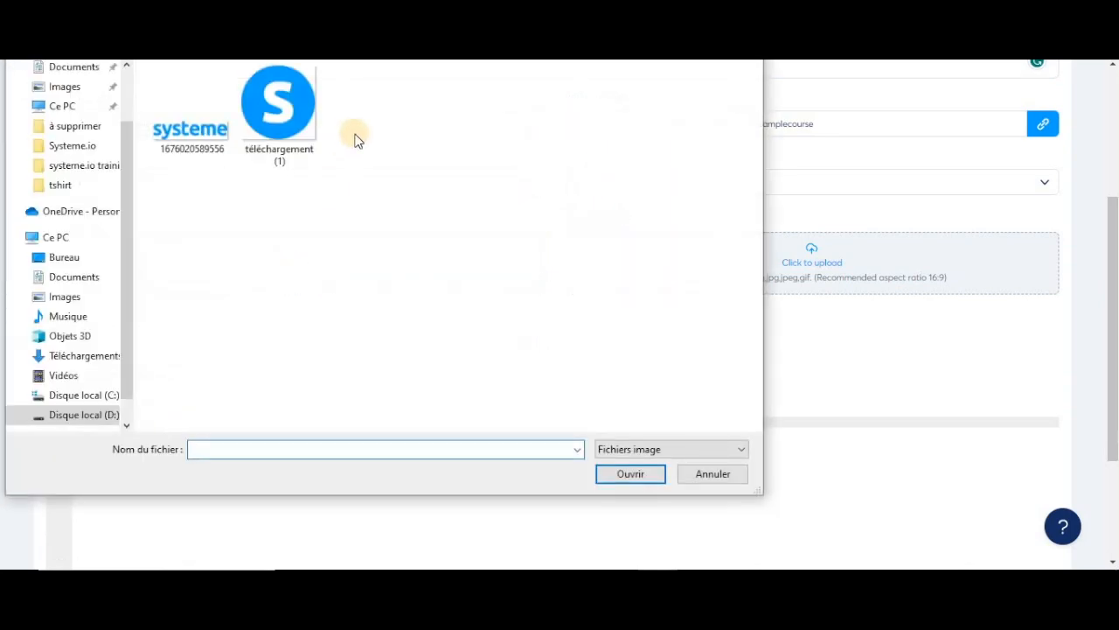
double_click(296, 118)
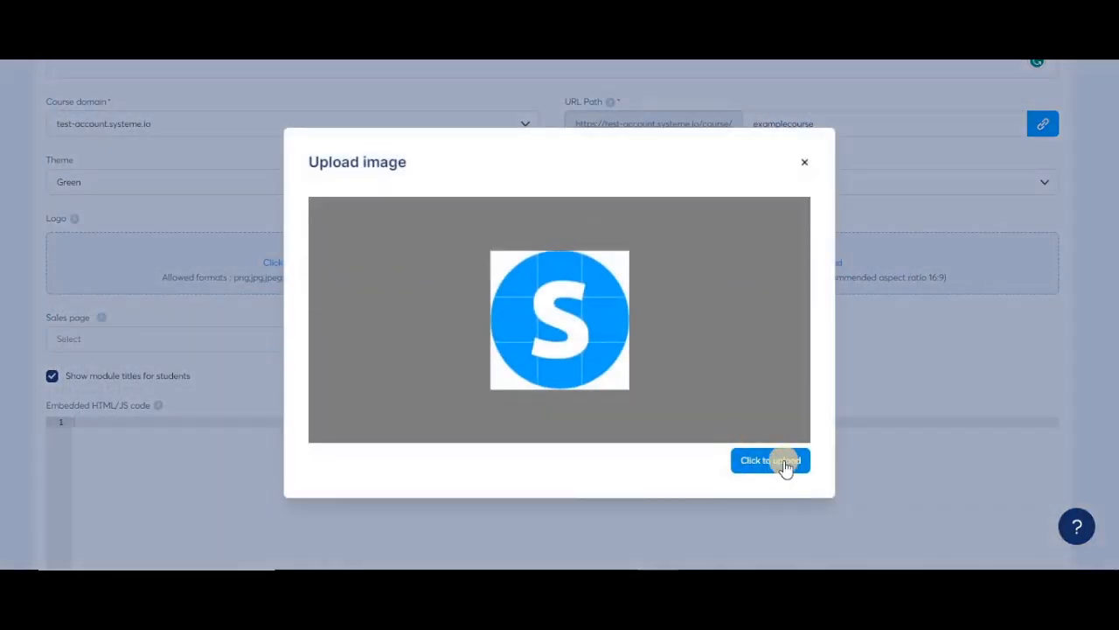
click(784, 463)
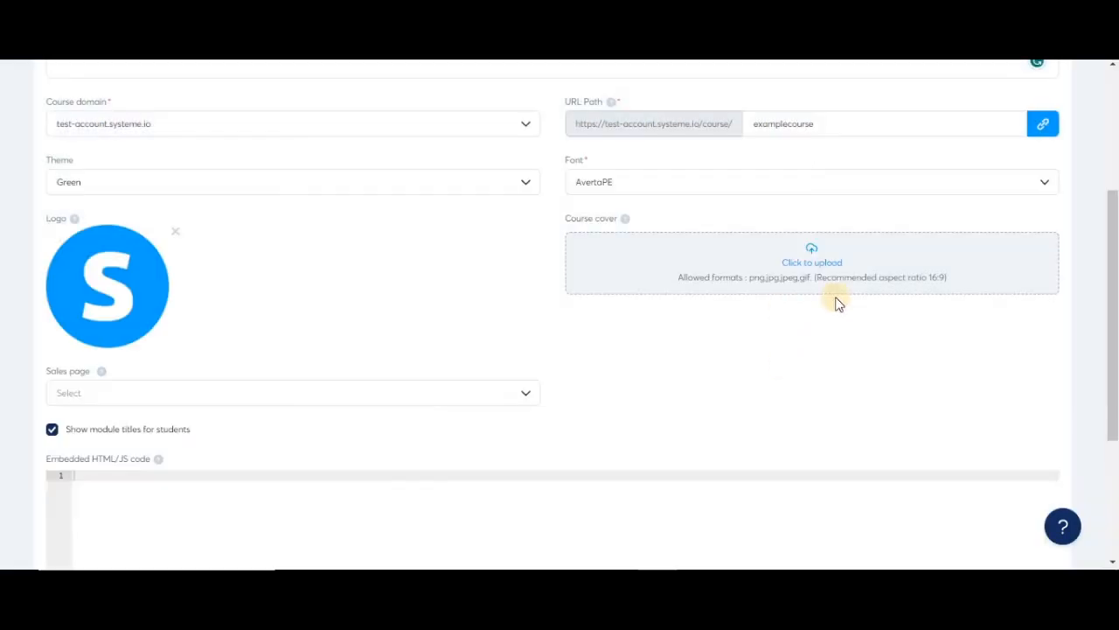
click(798, 269)
double_click(187, 120)
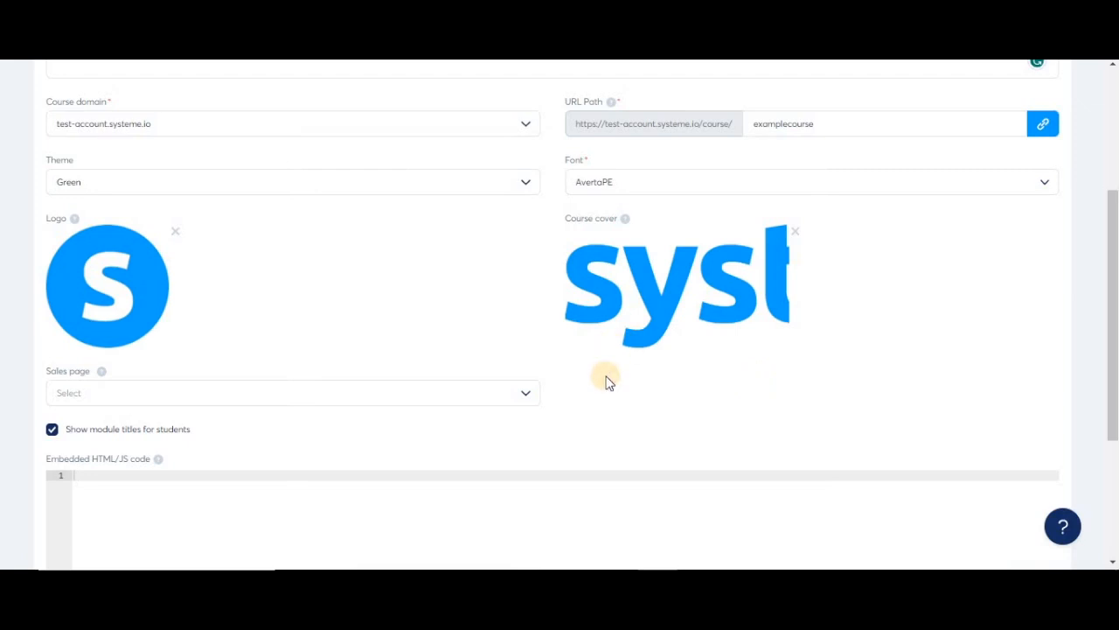
scroll(608, 380, down, 1)
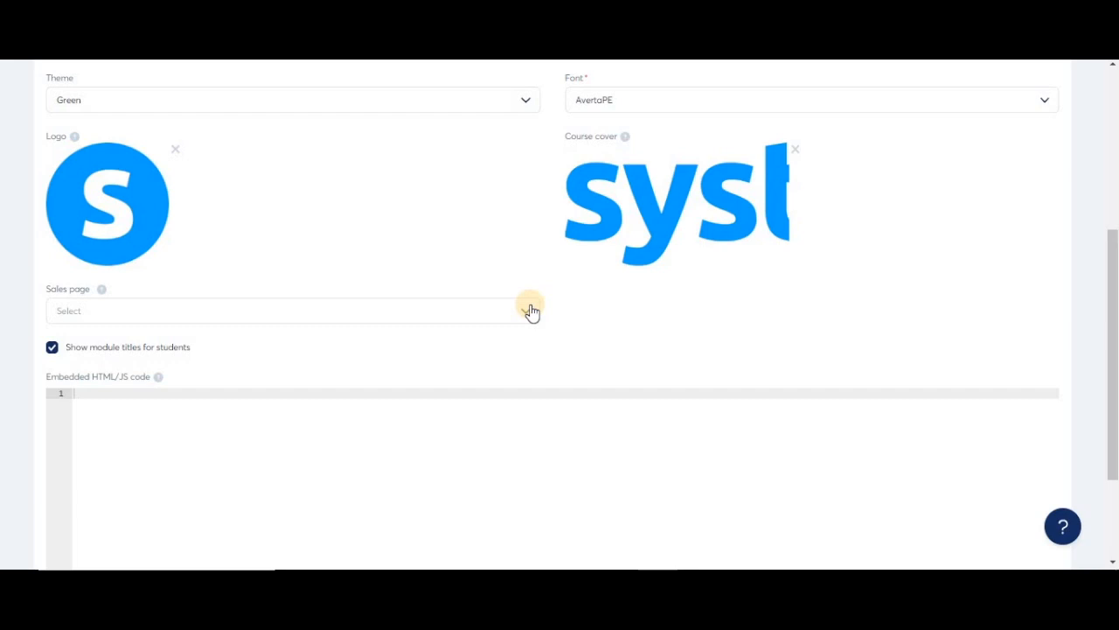
Link the course's sales page to the sell test funnel and save the course settings.
scroll(667, 313, up, 3)
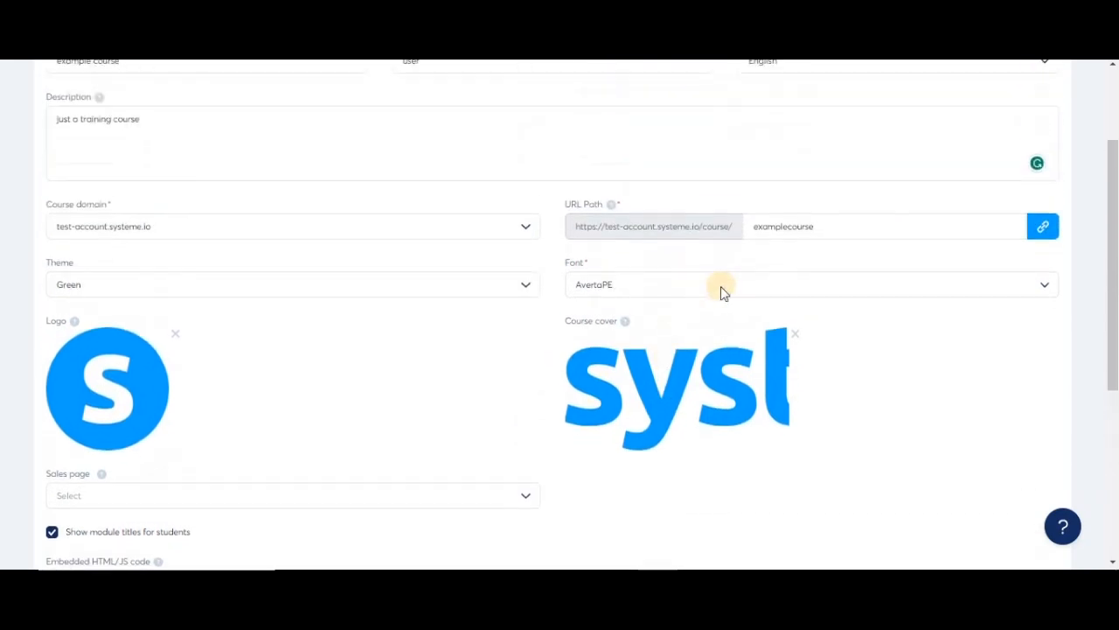
drag(831, 230, 725, 234)
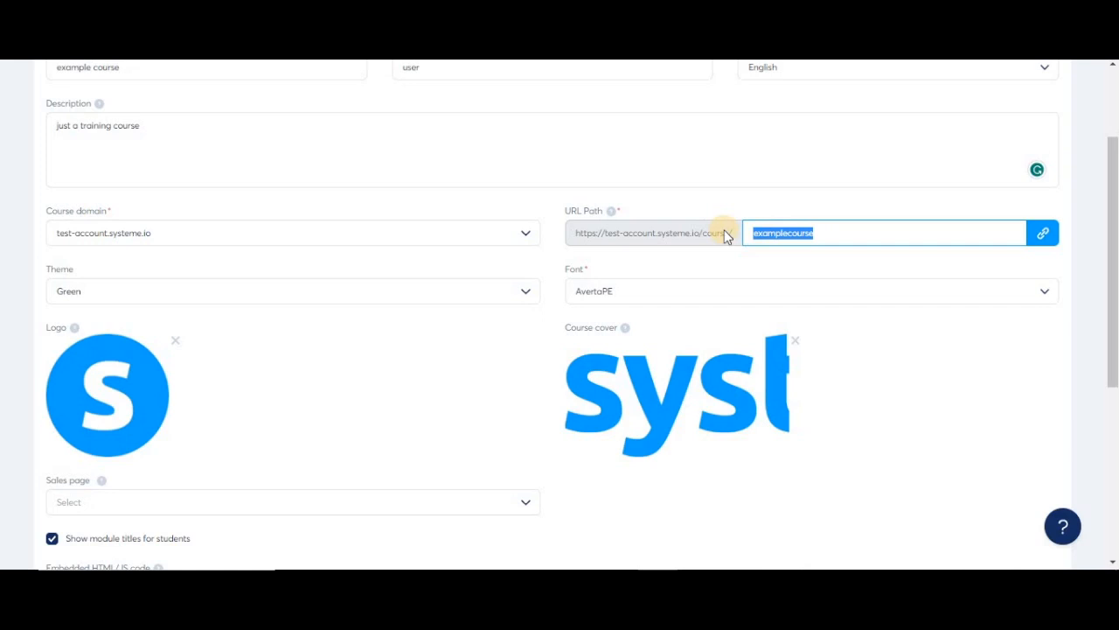
scroll(505, 440, down, 1)
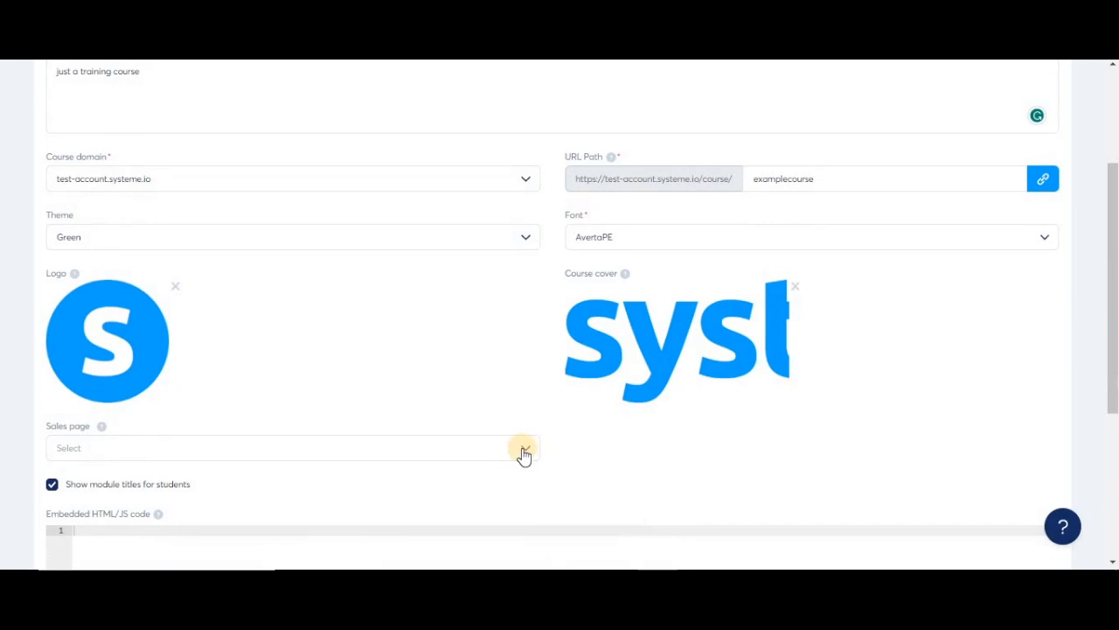
click(524, 450)
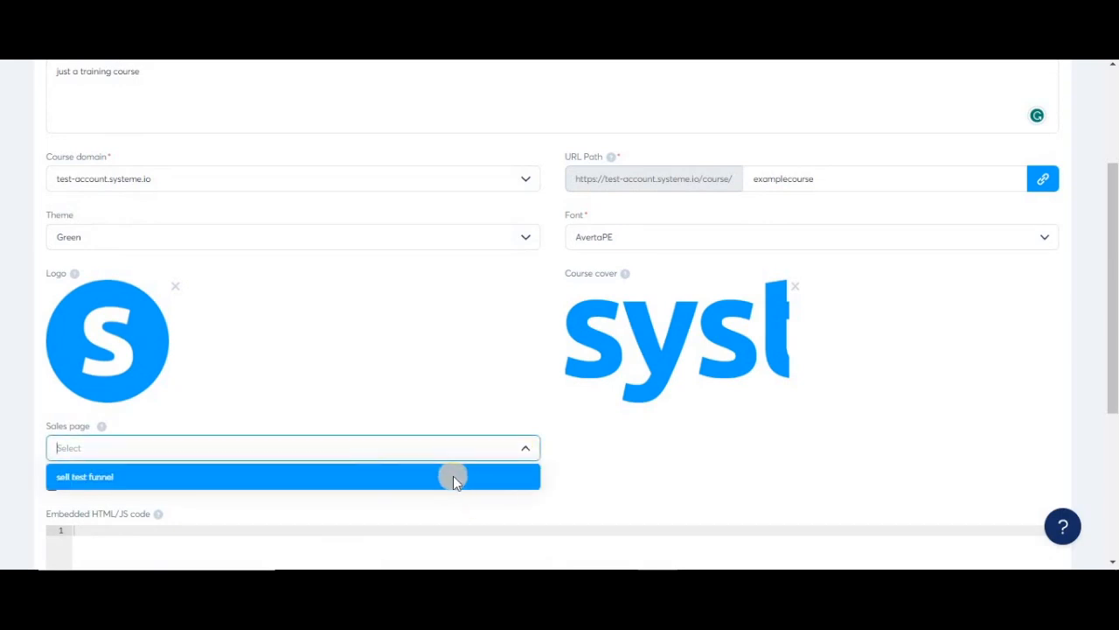
click(398, 476)
scroll(512, 485, down, 3)
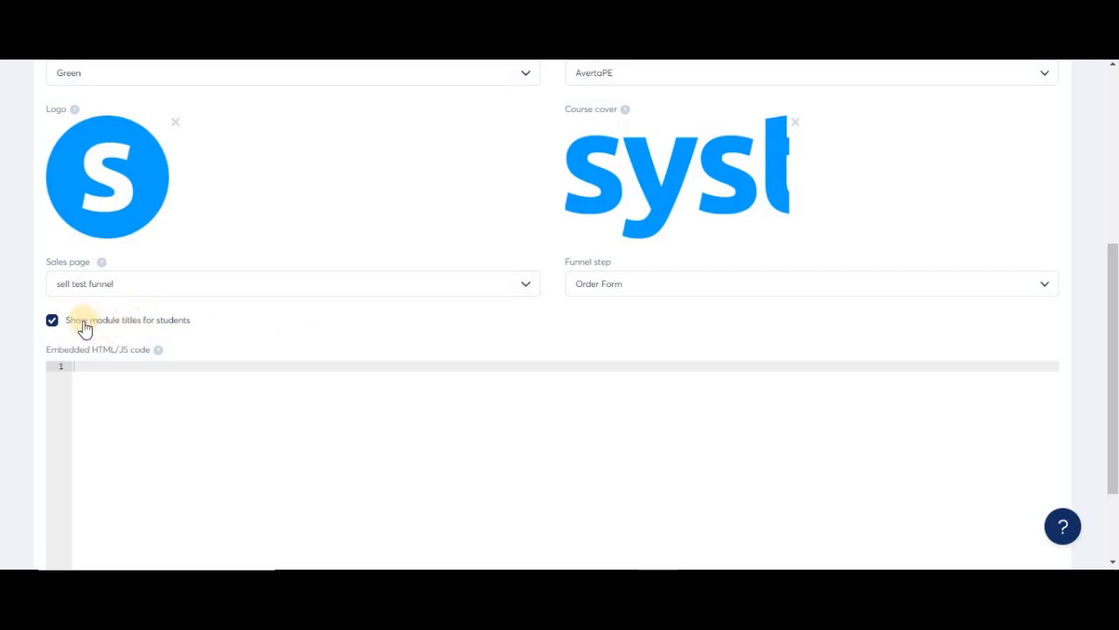
scroll(110, 70, down, 2)
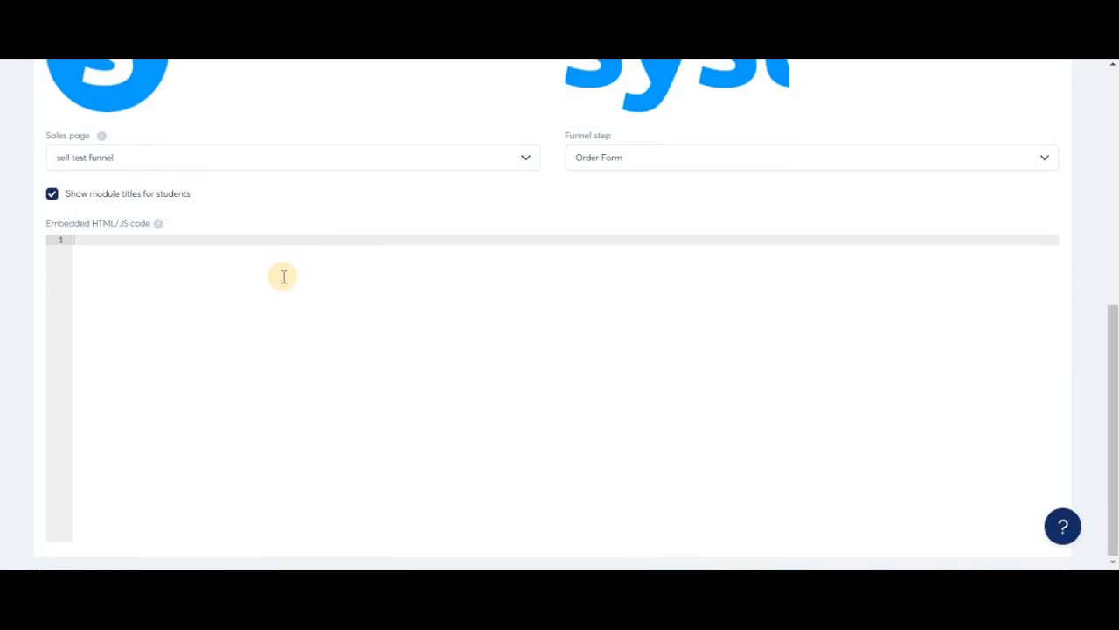
scroll(283, 277, up, 5)
click(1039, 128)
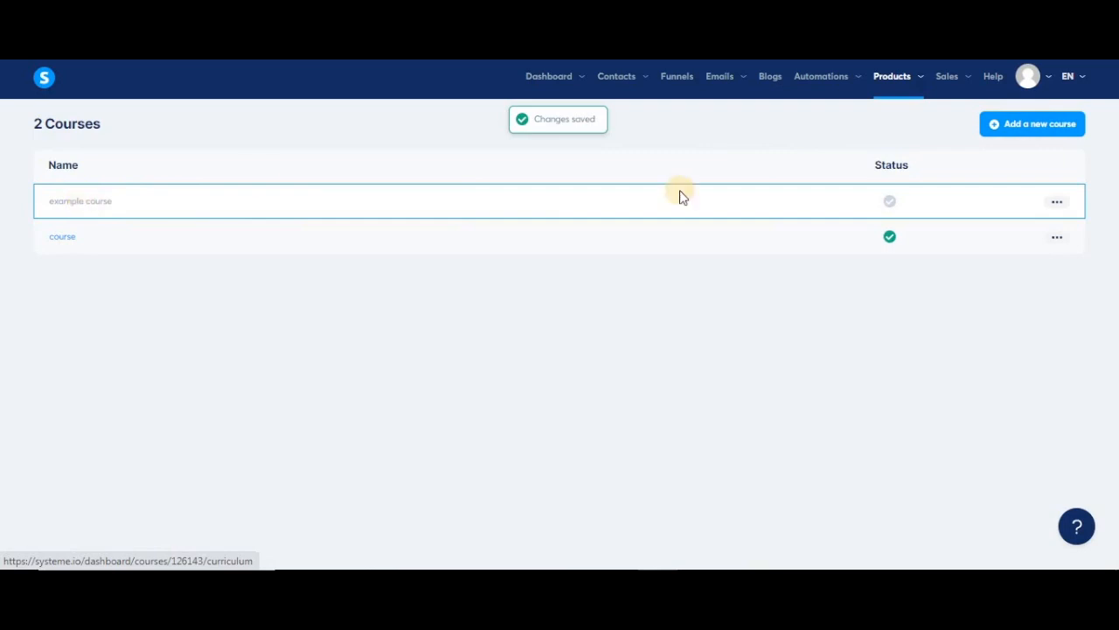
Activate example course from its actions menu and go to its content page.
mouse_move(894, 202)
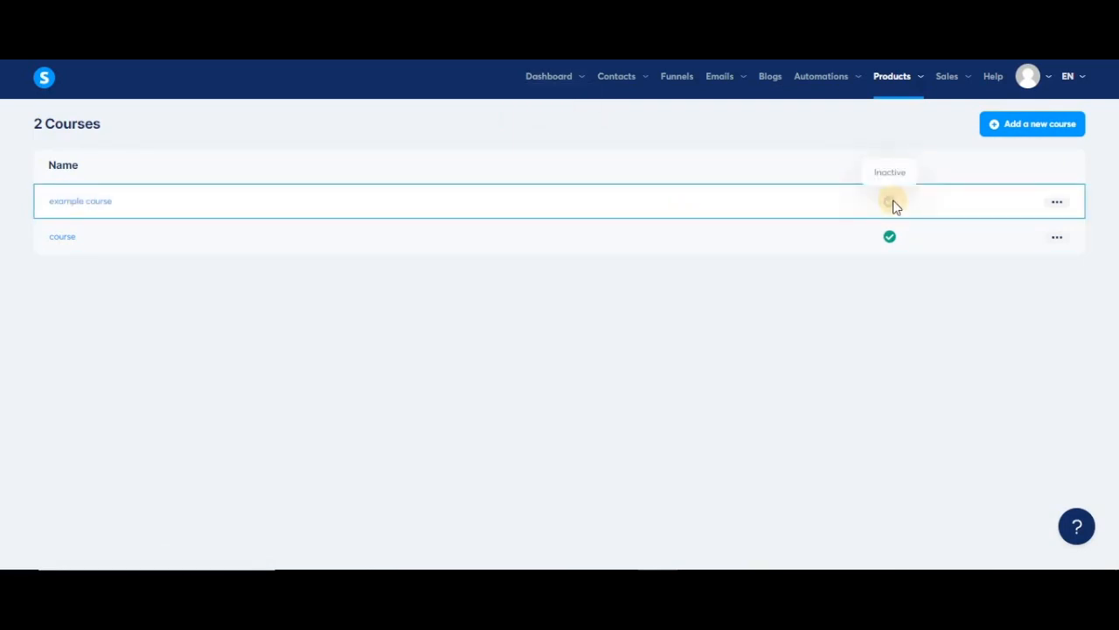
click(1057, 201)
click(1012, 322)
click(528, 371)
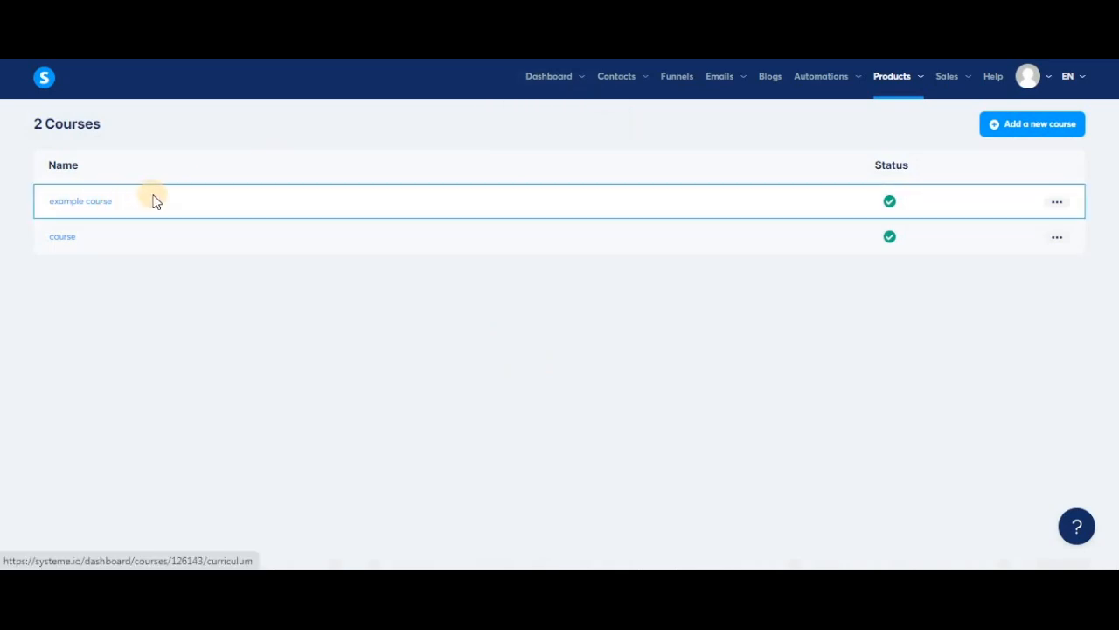
click(98, 203)
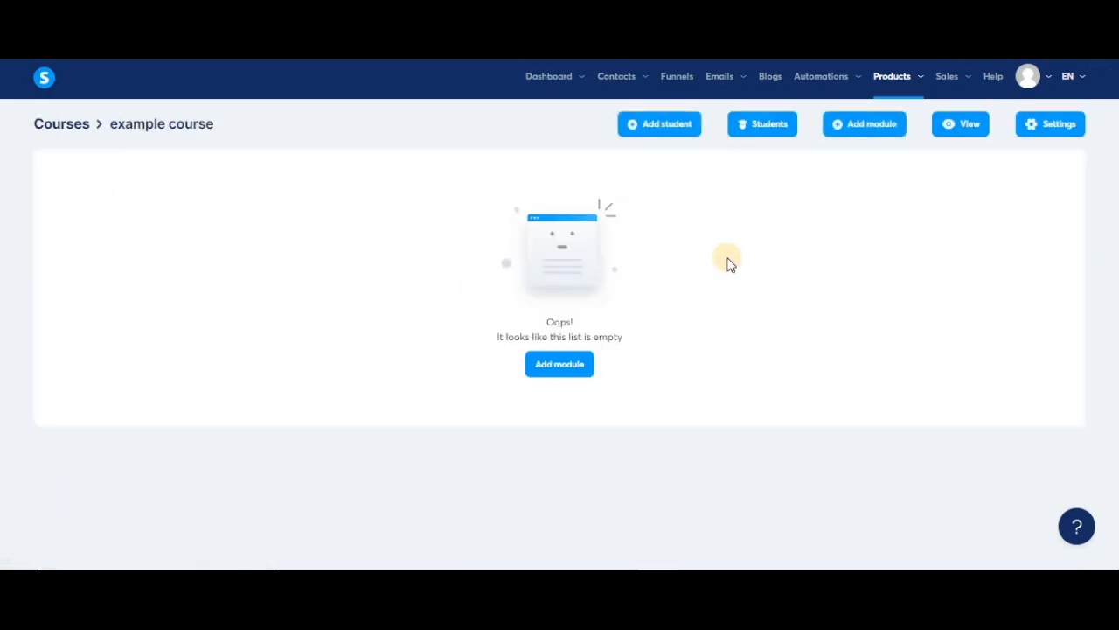
Create a module named Module 1 and expand it.
click(872, 123)
click(555, 320)
text(Module 1)
key(Return)
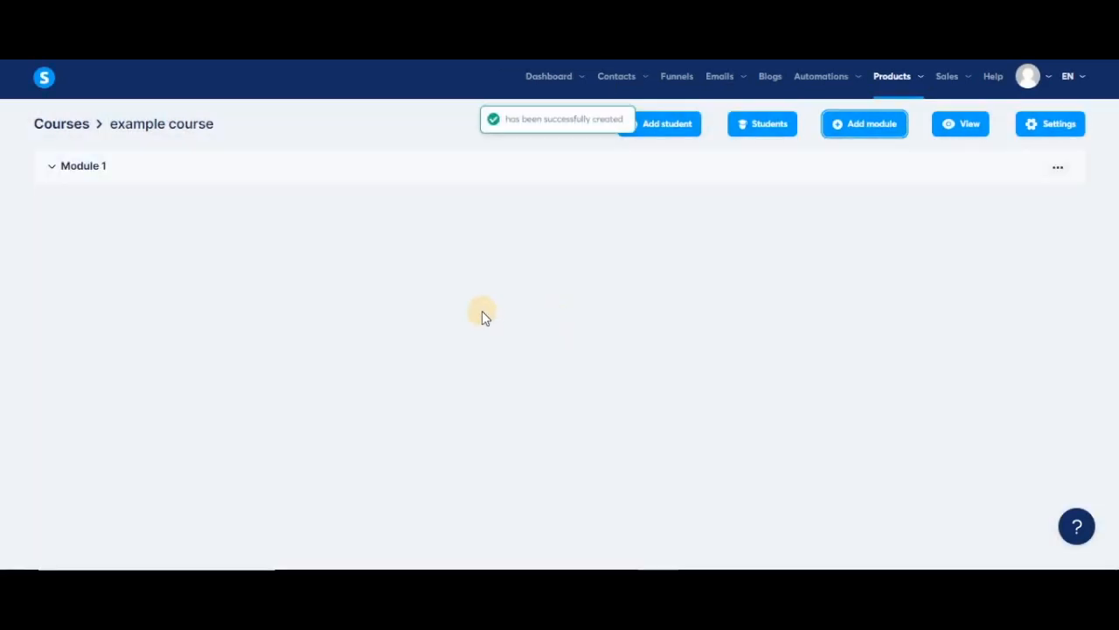
click(53, 174)
Add a lecture named Lecture 1 to Module 1.
click(569, 217)
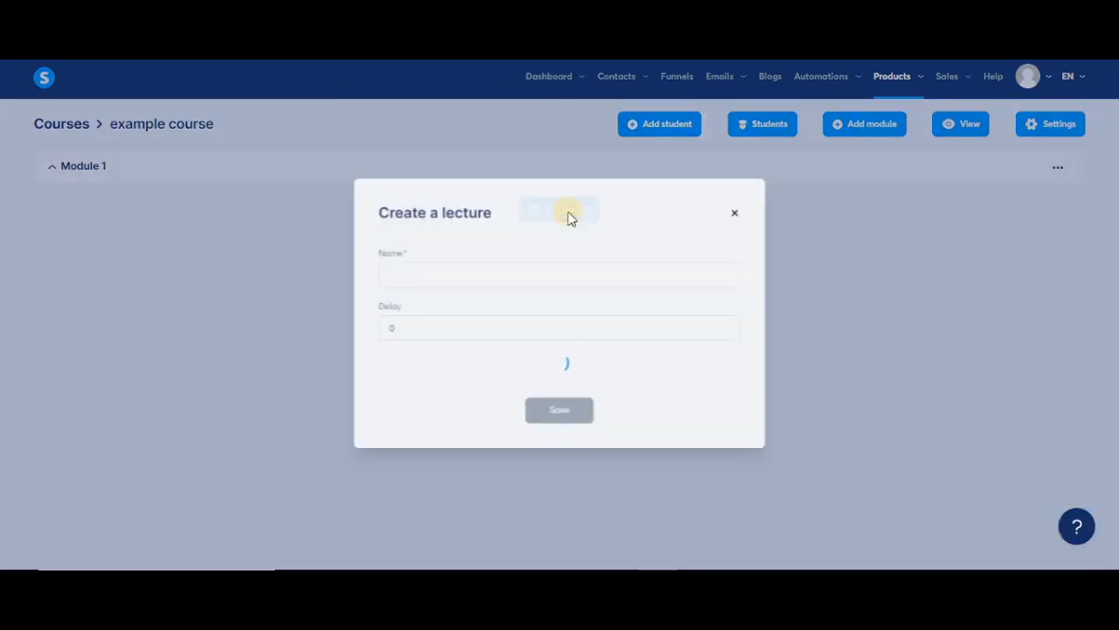
click(456, 184)
text(L)
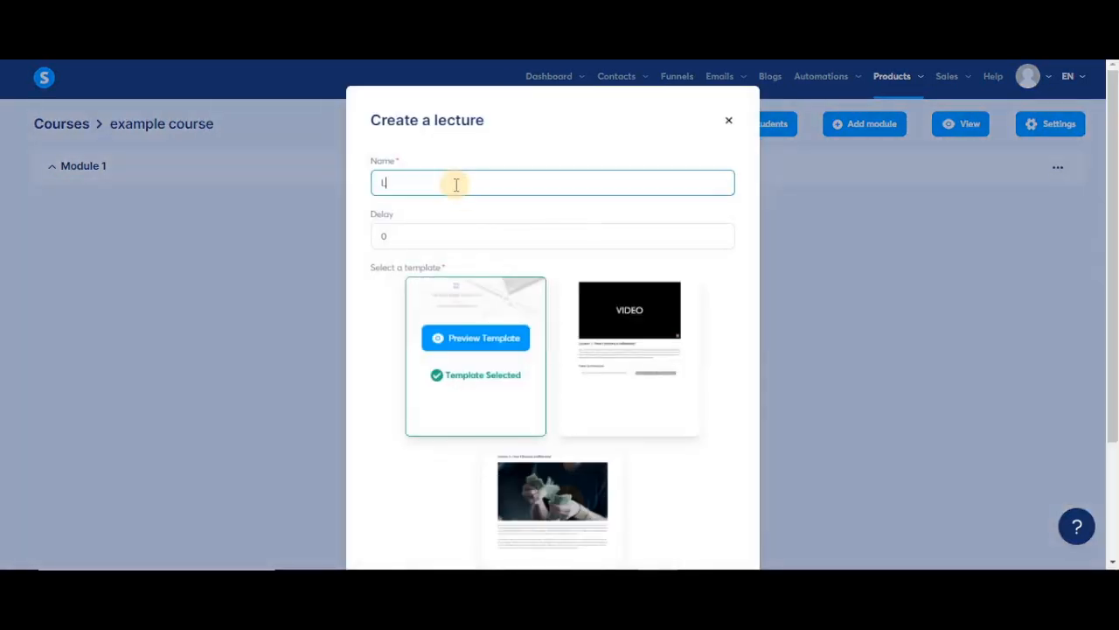
text(ecture 1)
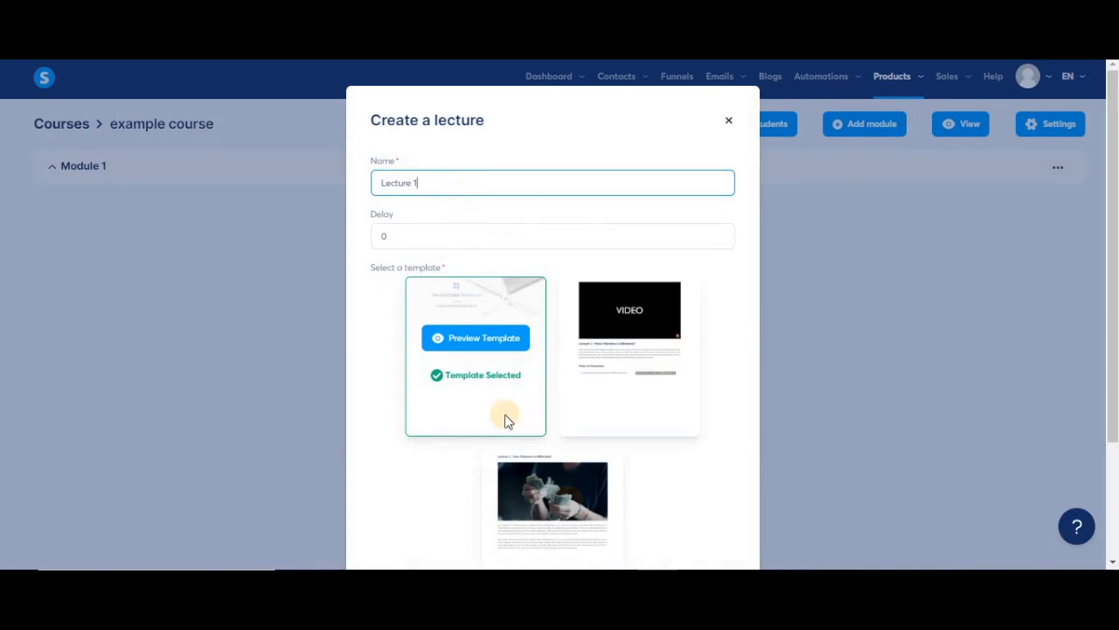
scroll(633, 311, down, 2)
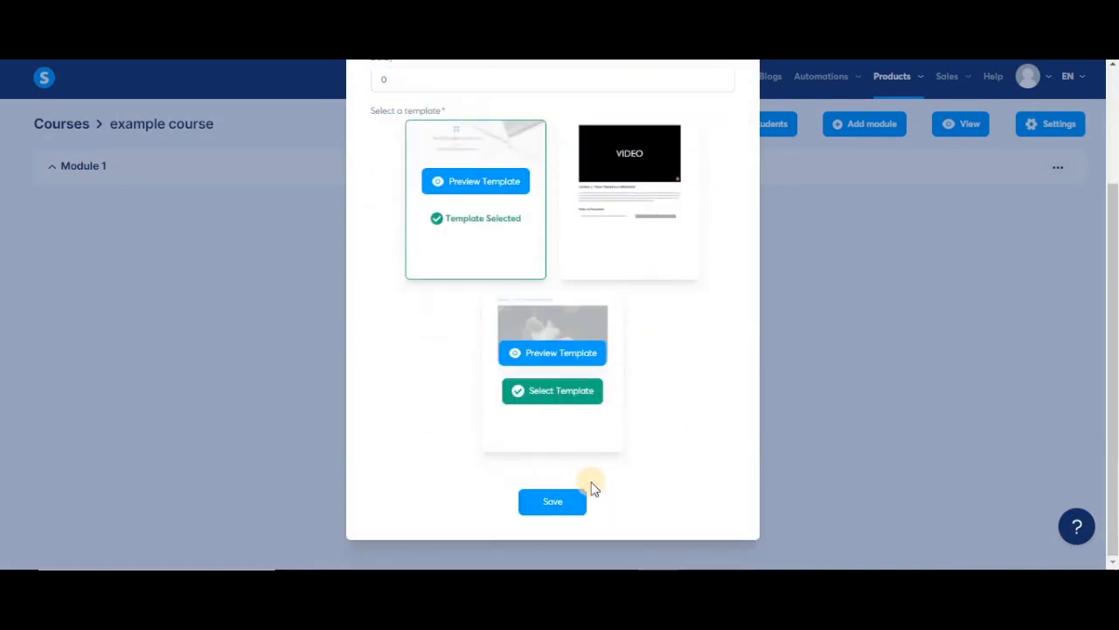
click(553, 504)
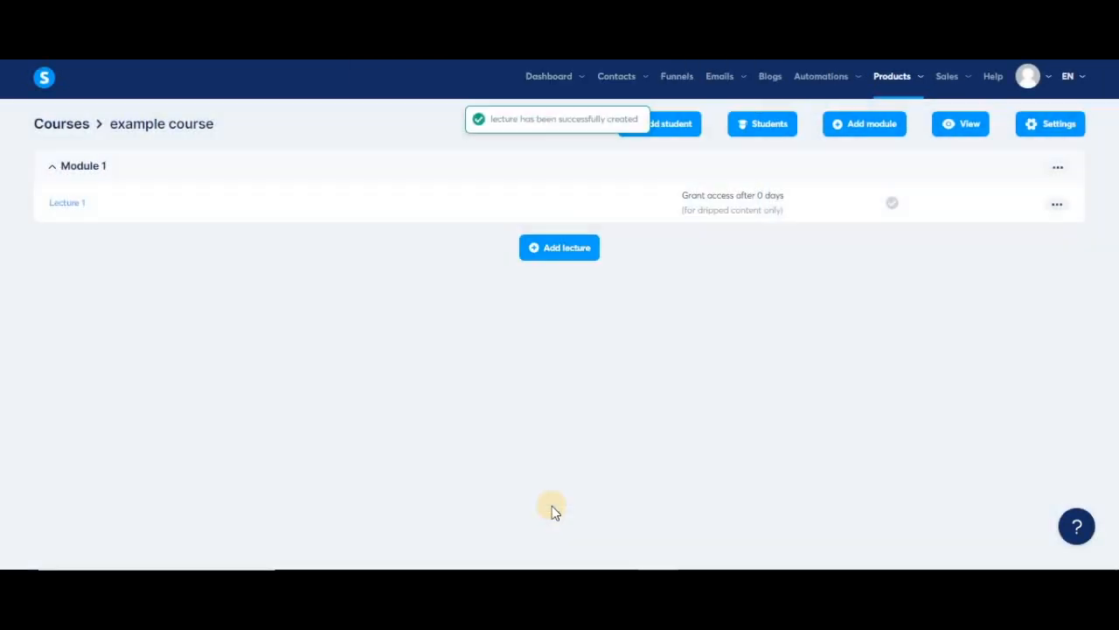
Add a second lecture named Lecture 2 to Module 1.
click(566, 253)
click(472, 177)
text(Lecture 2)
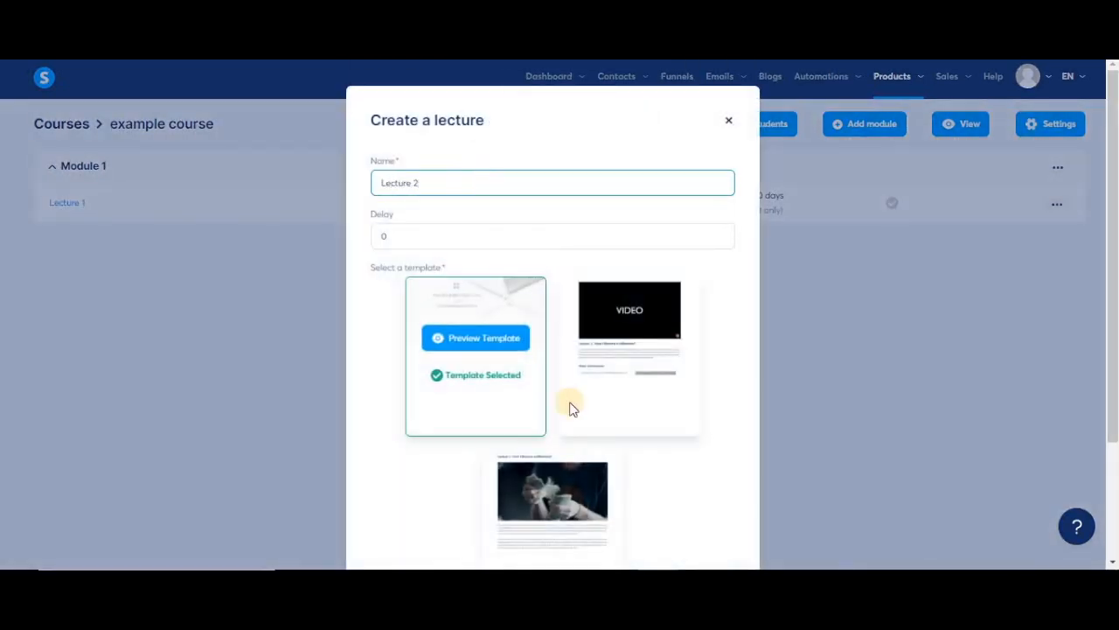
scroll(551, 464, down, 3)
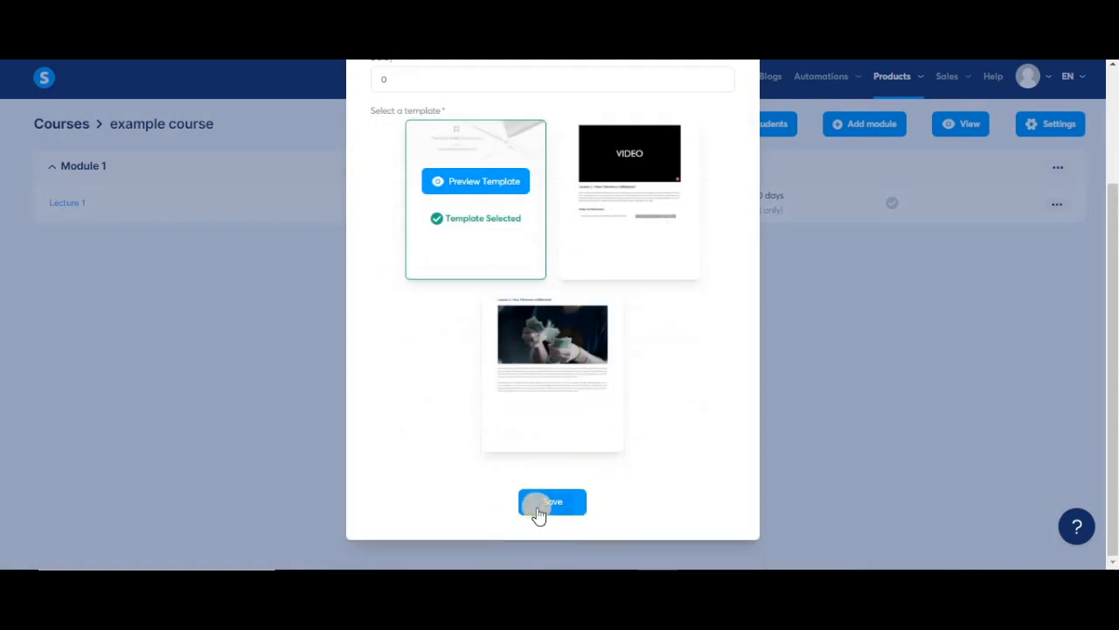
click(539, 508)
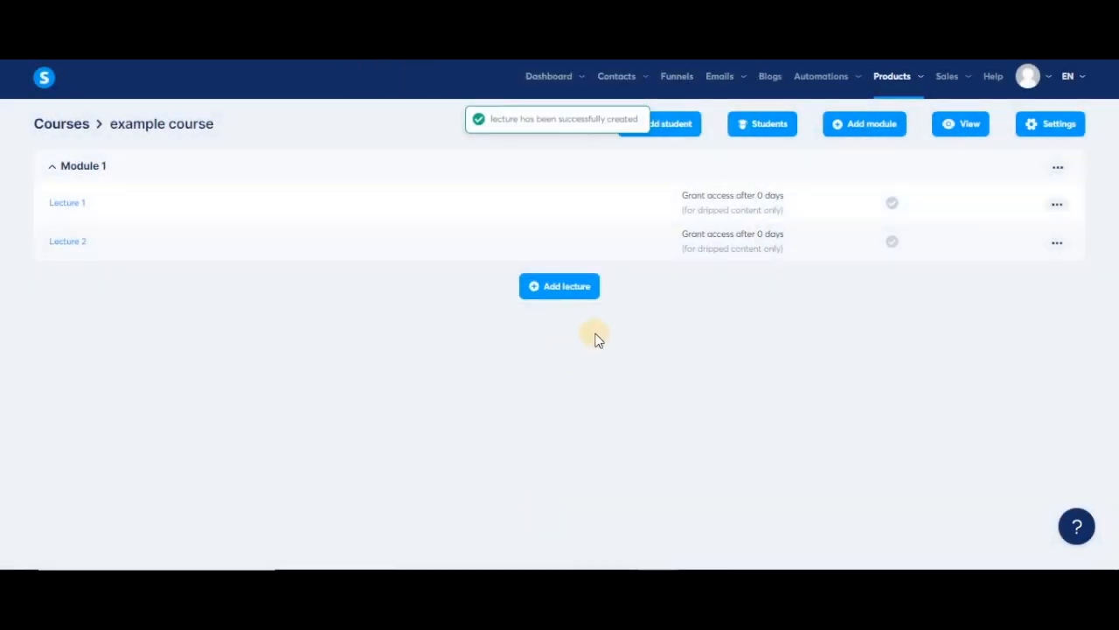
Add a second module named Module 2.
click(893, 127)
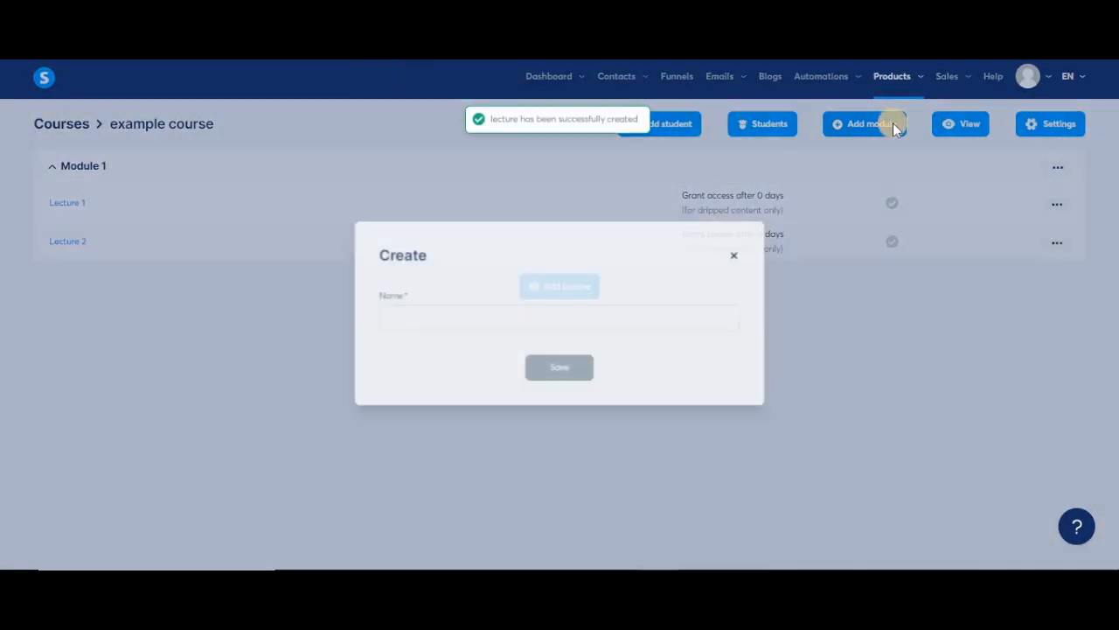
click(530, 317)
text(Module 2)
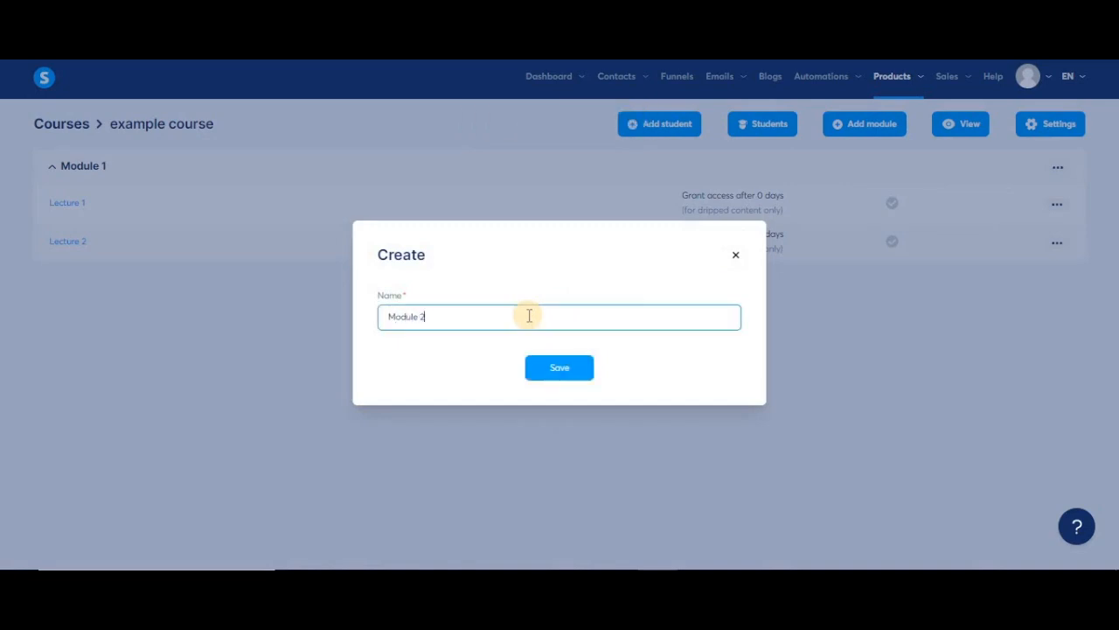
key(Return)
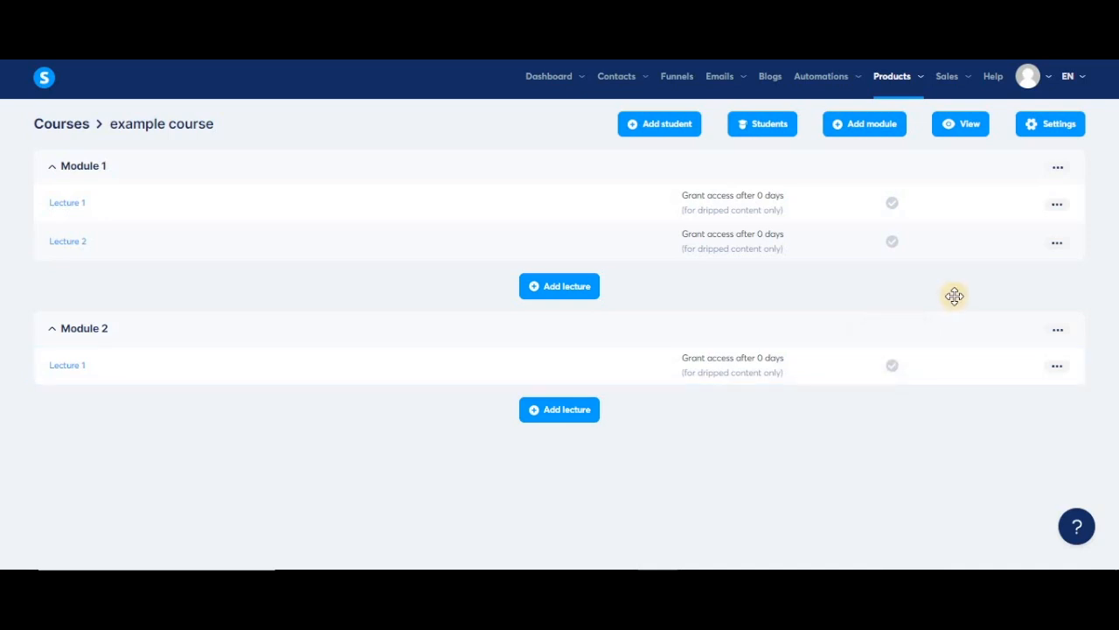
Activate Lecture 1 and preview the course as a student.
click(1055, 205)
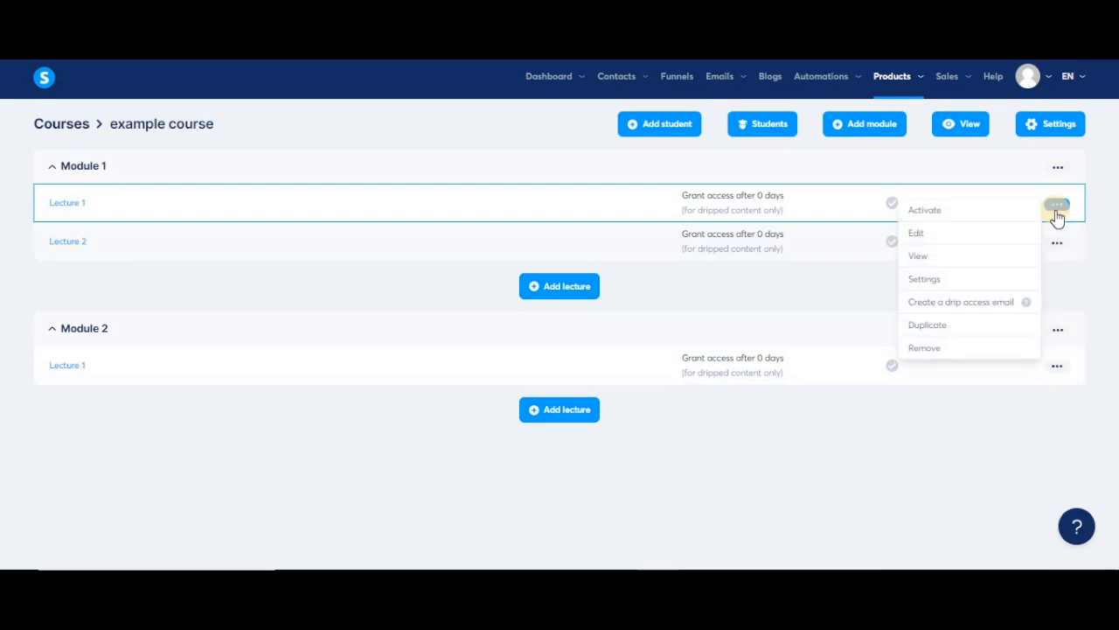
click(941, 211)
click(433, 354)
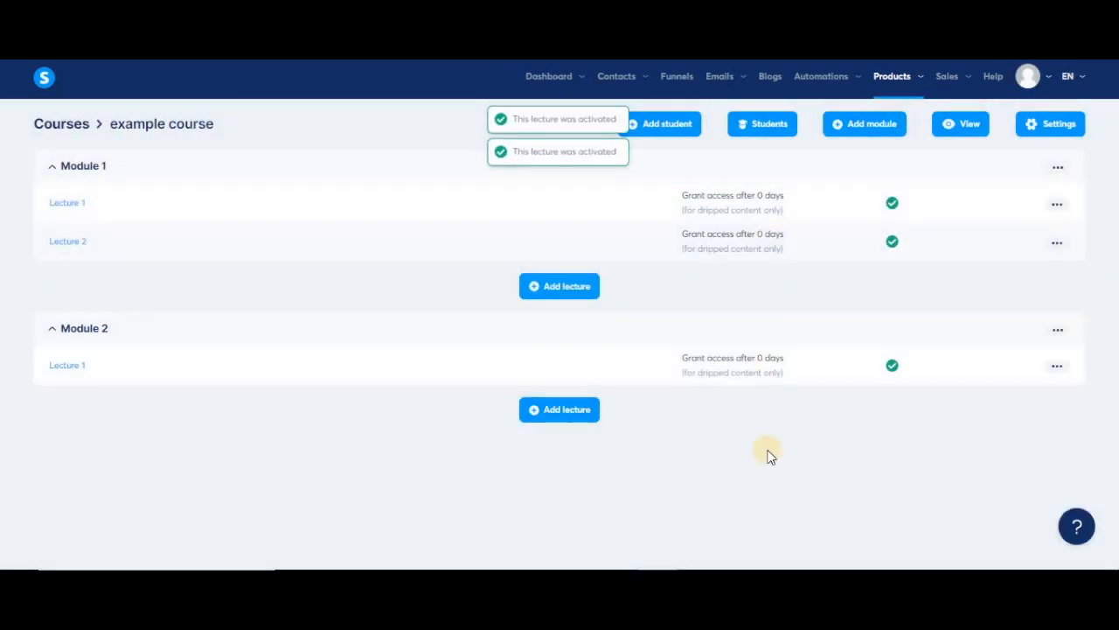
click(958, 130)
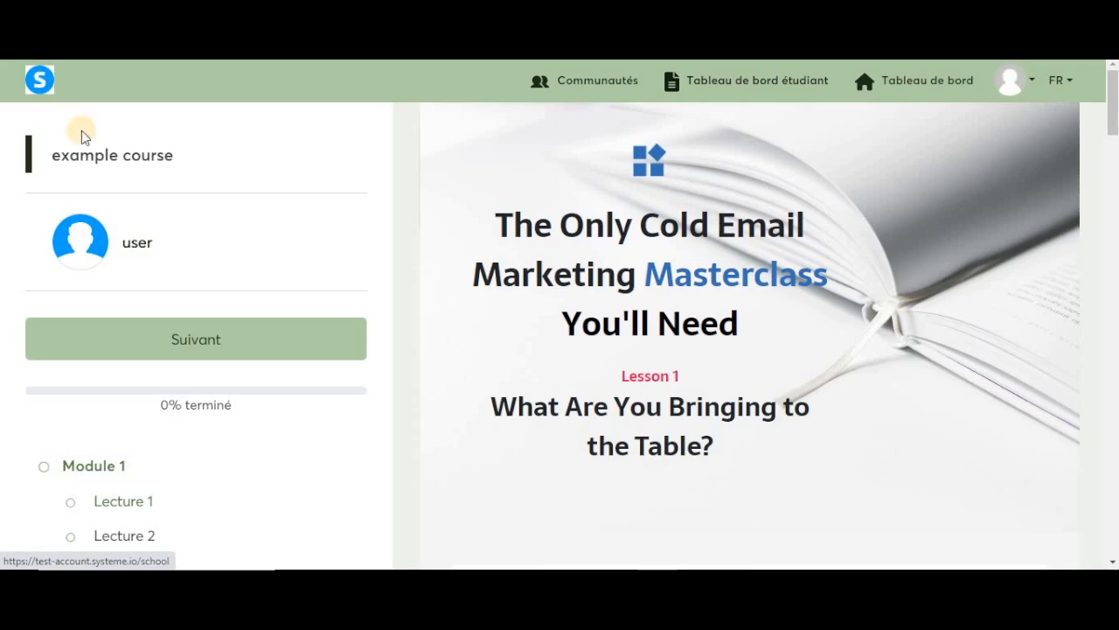
scroll(567, 302, down, 5)
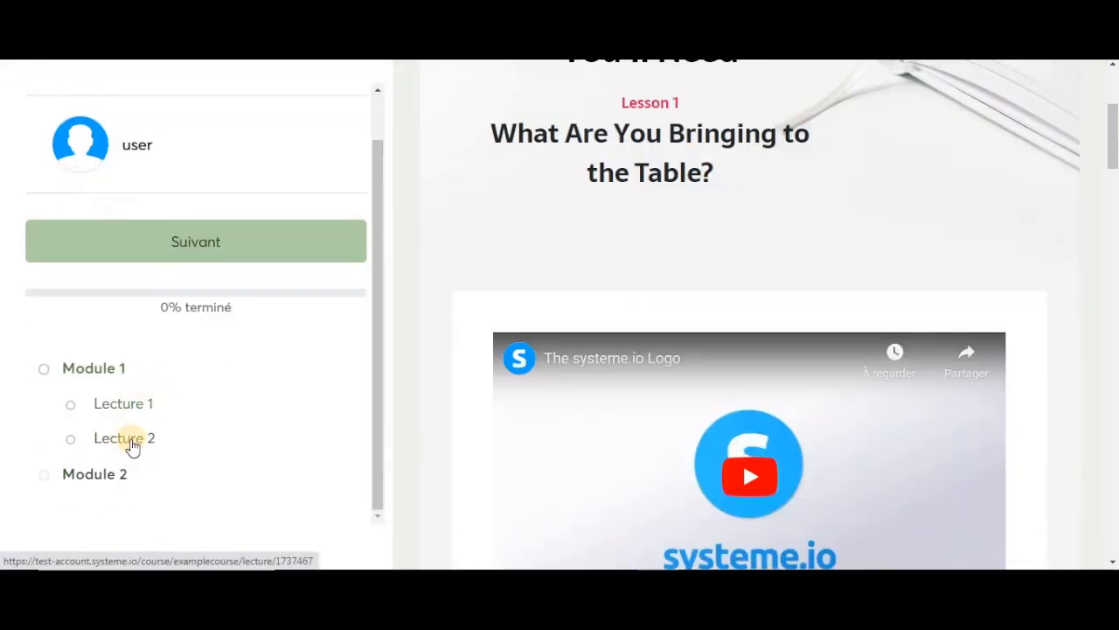
click(120, 442)
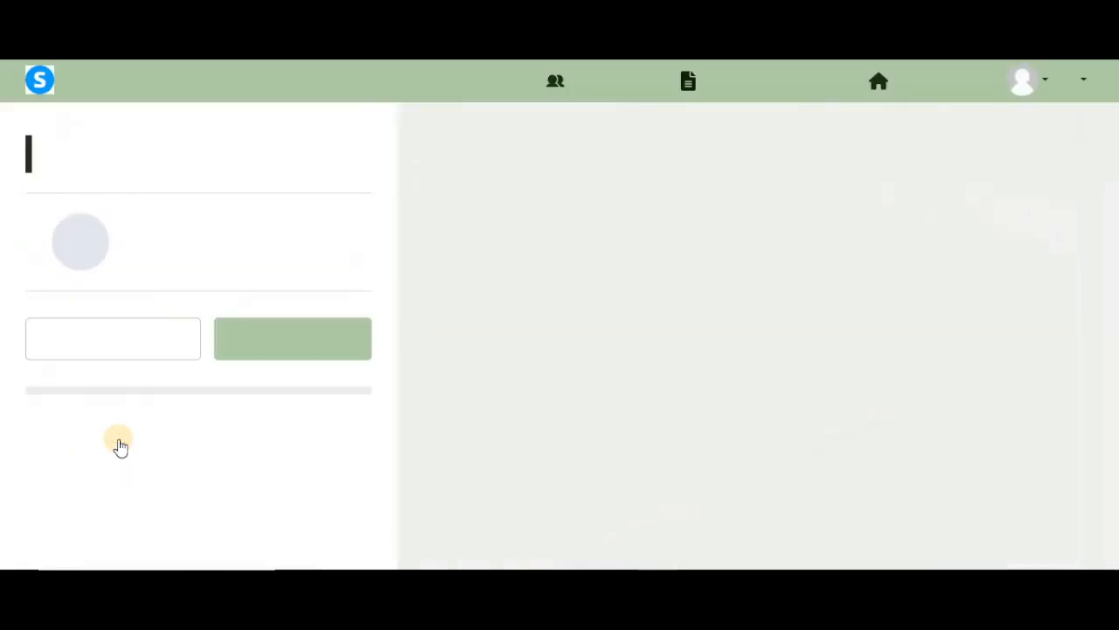
scroll(242, 462, down, 1)
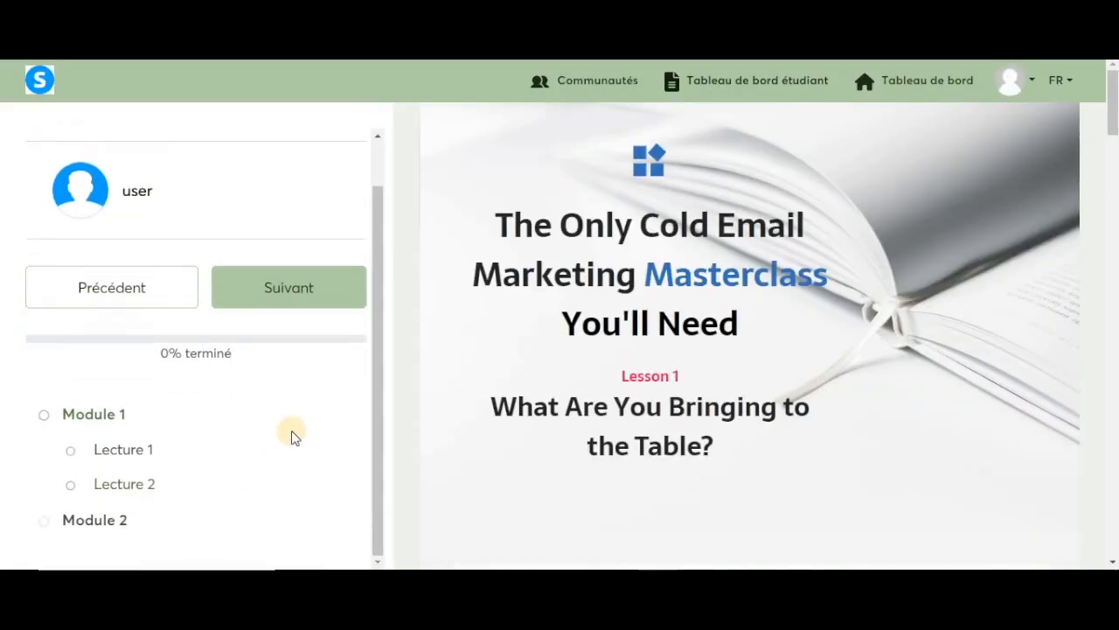
scroll(517, 404, down, 5)
scroll(516, 411, down, 5)
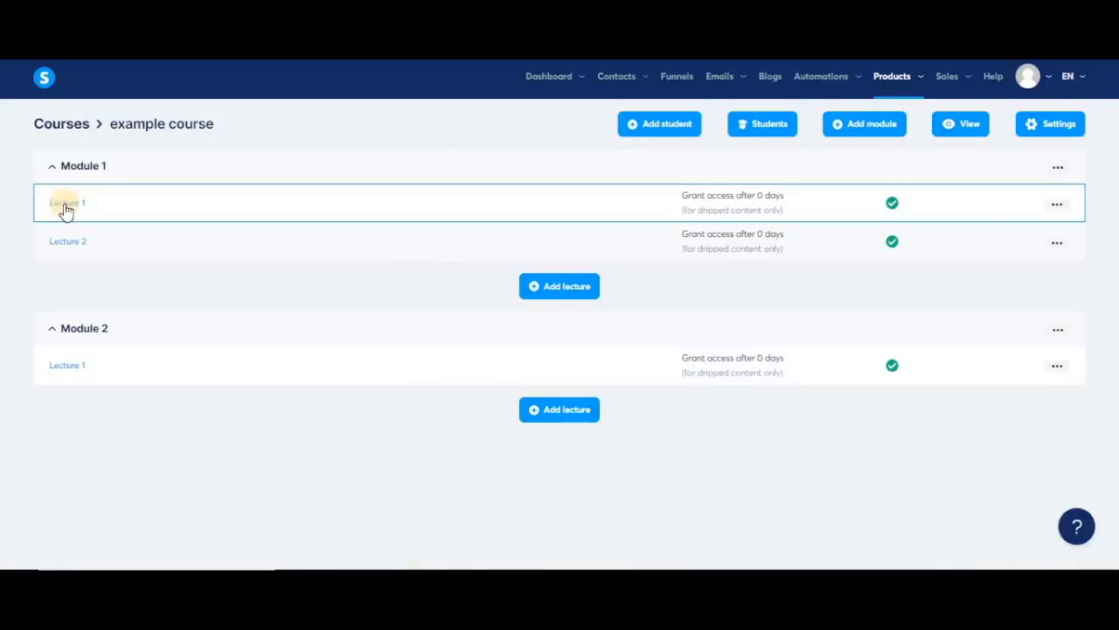
Delete the Cold Email Marketing Masterclass headline from Module 1's Lecture 1 page.
click(66, 209)
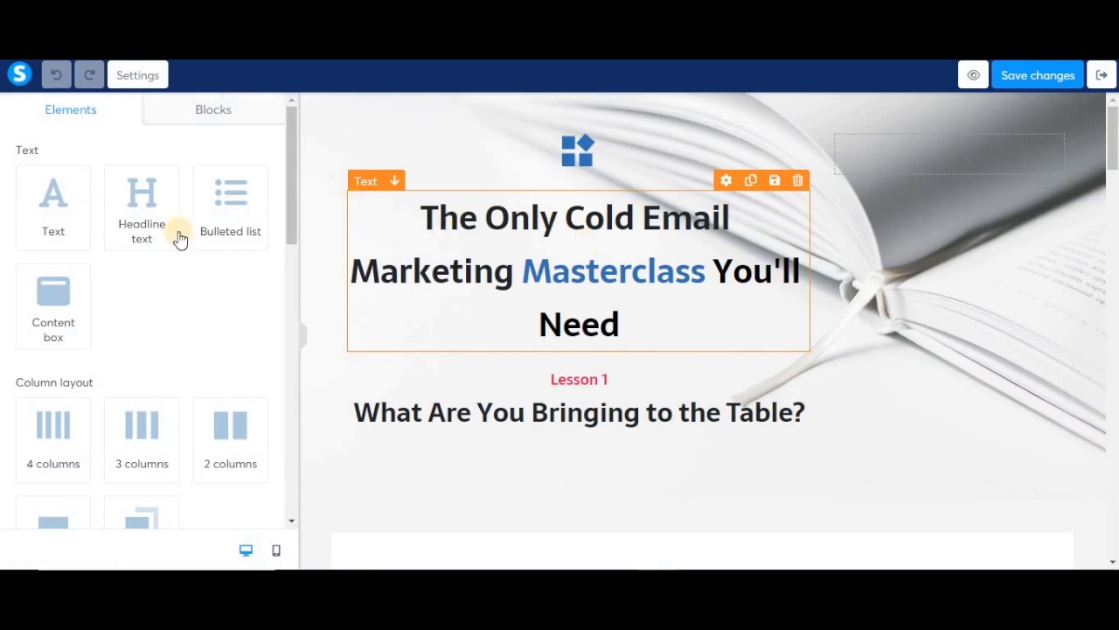
scroll(172, 350, down, 3)
scroll(173, 350, up, 2)
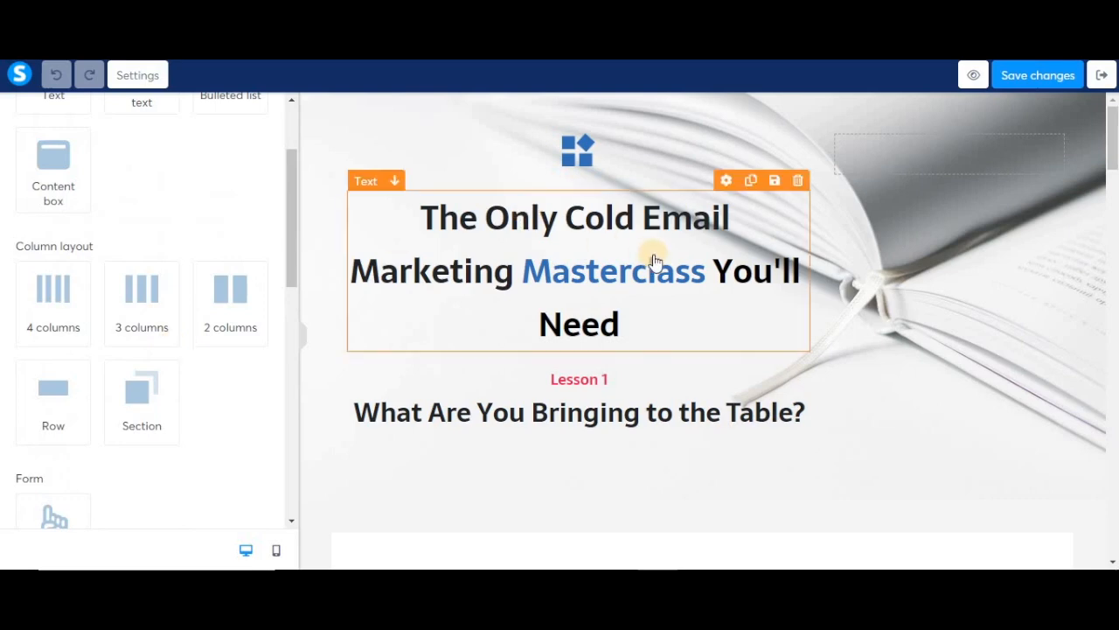
click(799, 184)
click(615, 112)
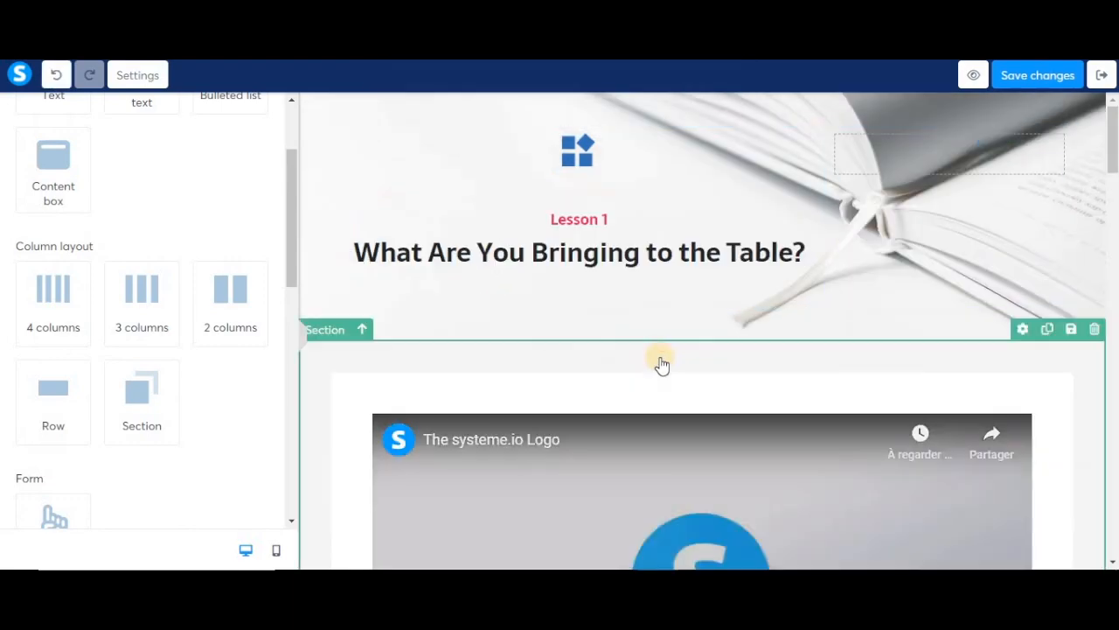
scroll(659, 360, down, 4)
scroll(734, 430, down, 5)
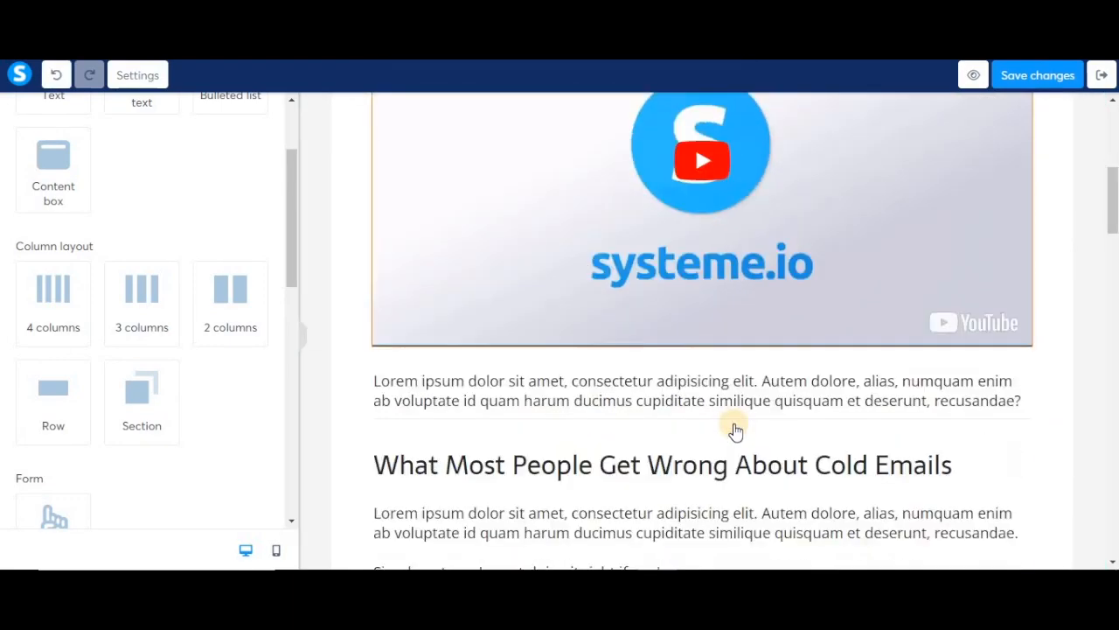
scroll(735, 430, down, 3)
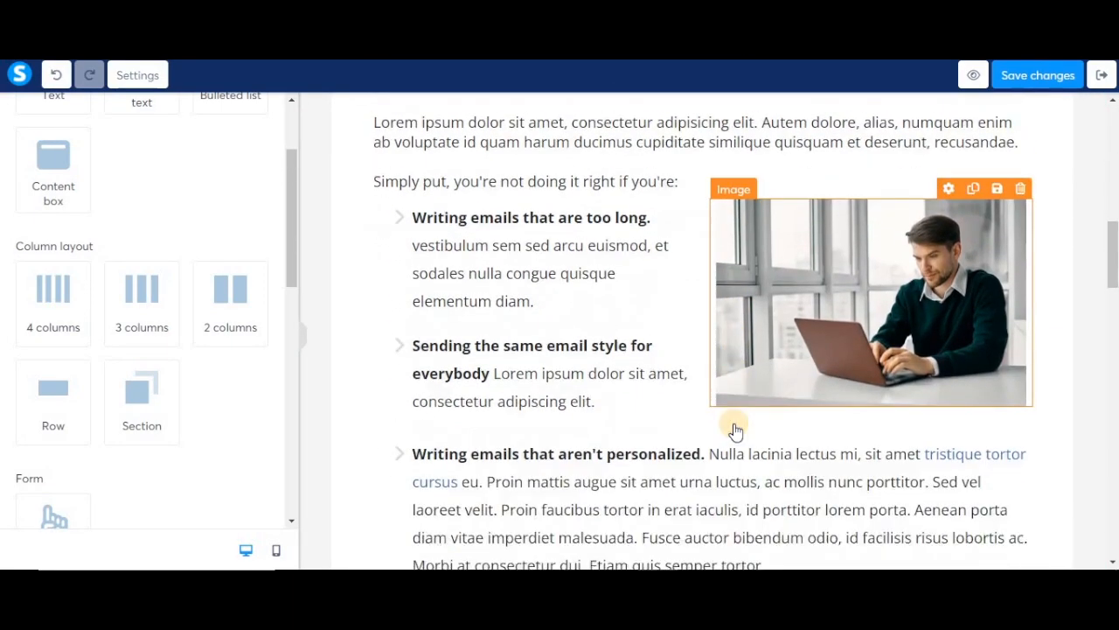
scroll(735, 431, up, 6)
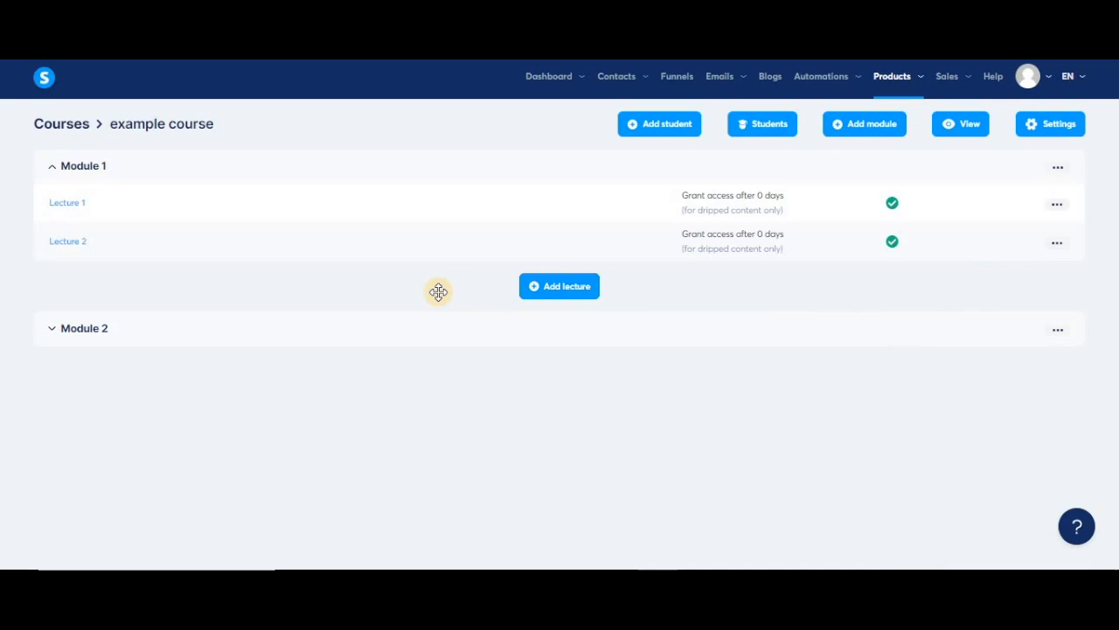
Set Module 1's Lecture 2 access delay to 7 days.
click(1056, 245)
click(930, 320)
double_click(382, 350)
text(7)
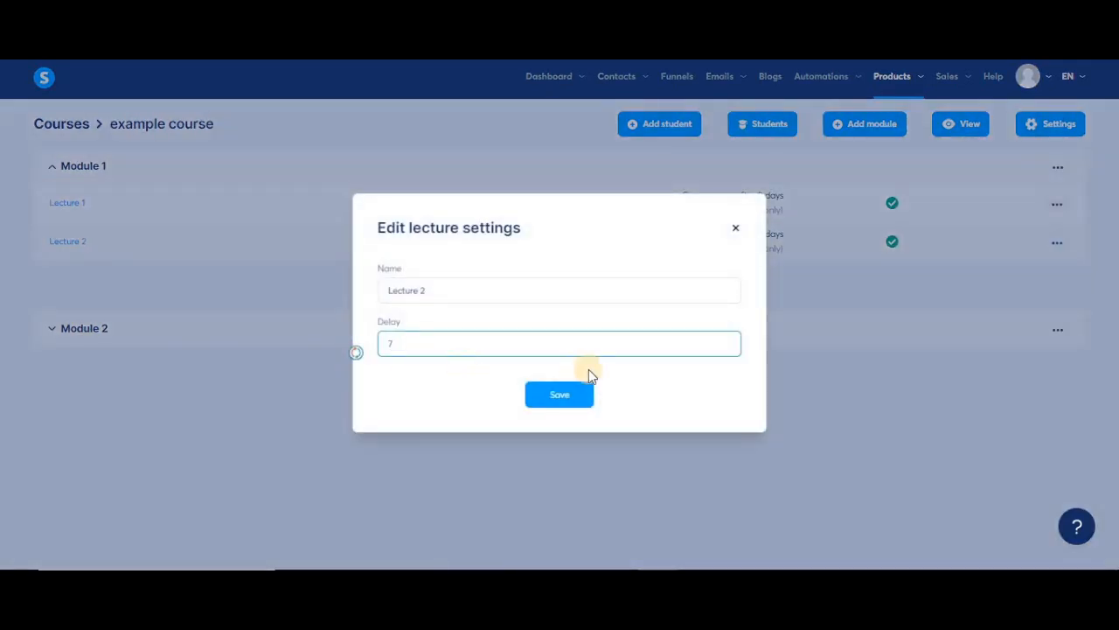
click(561, 398)
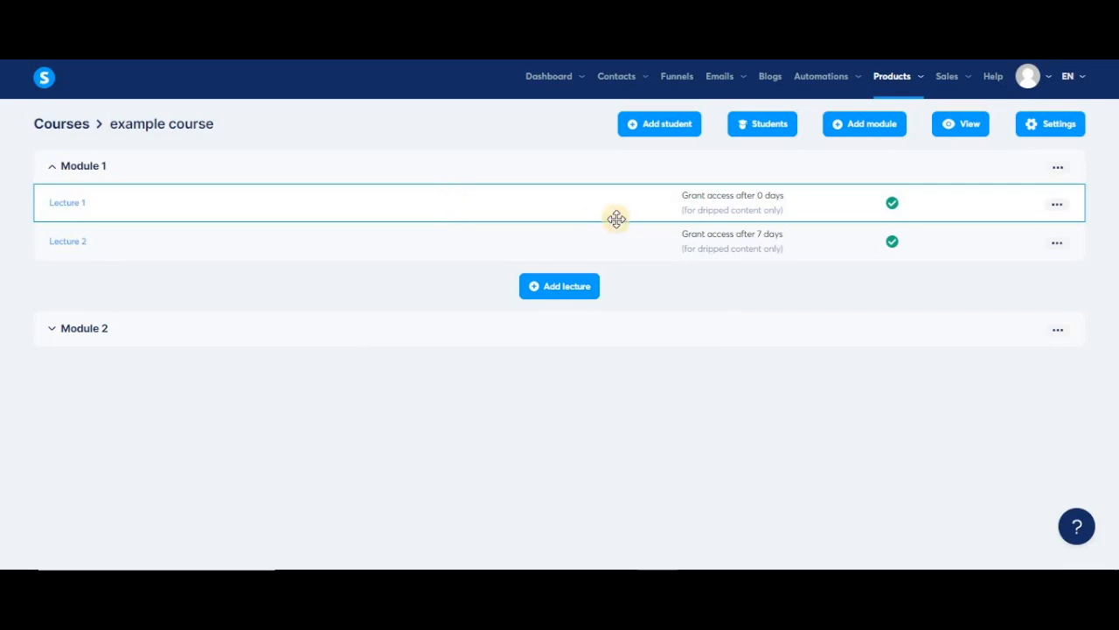
Set Module 2's Lecture 1 access delay to 5 days.
click(1060, 367)
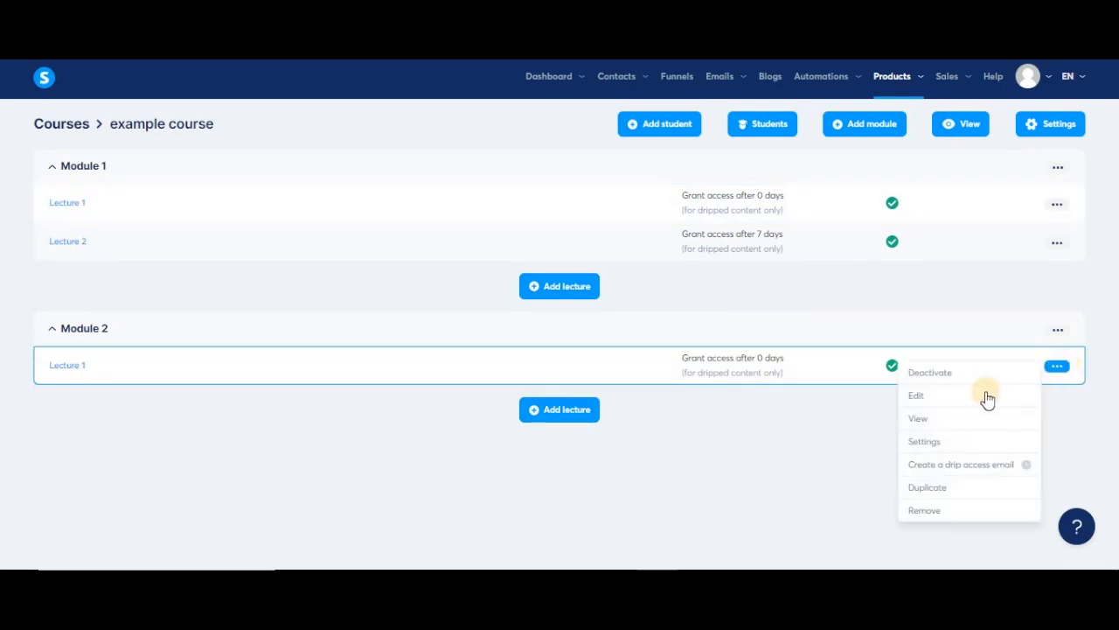
click(948, 442)
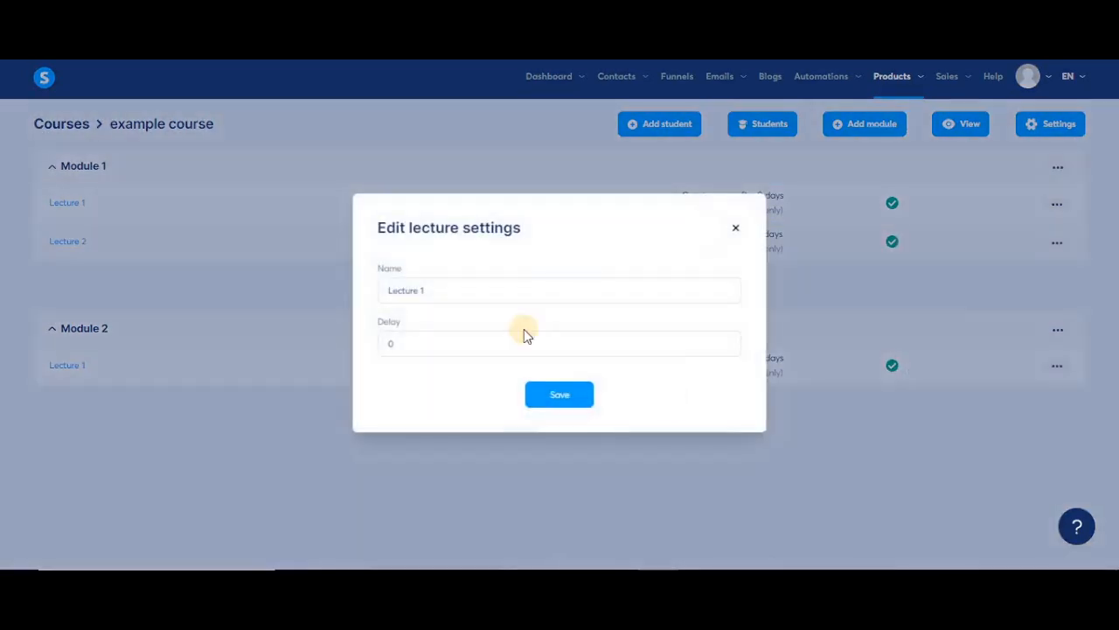
click(379, 357)
text(5)
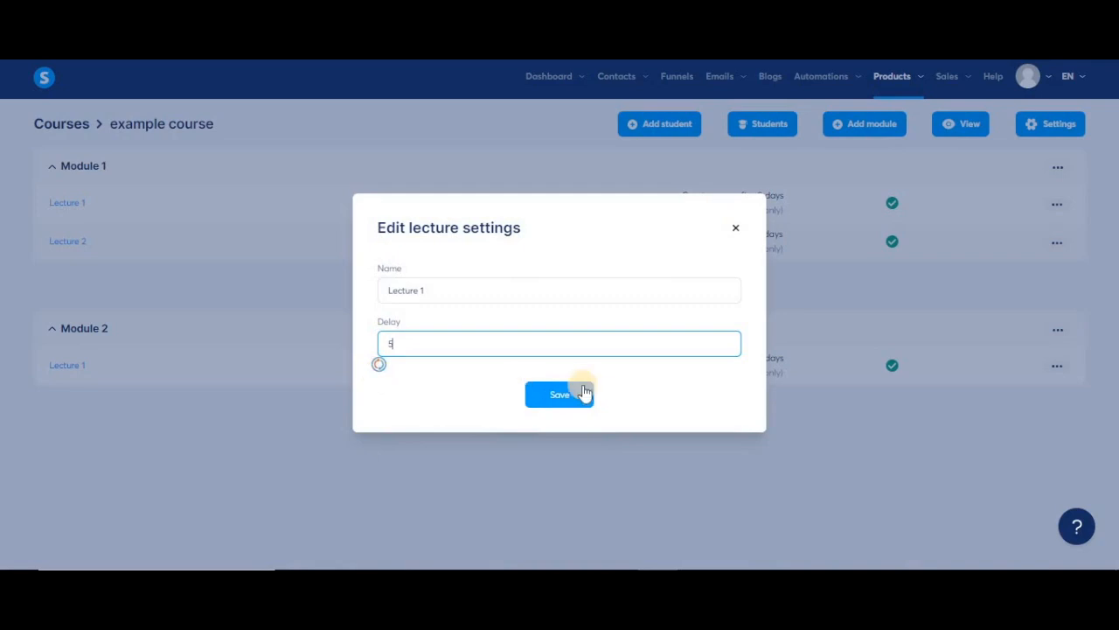
click(569, 396)
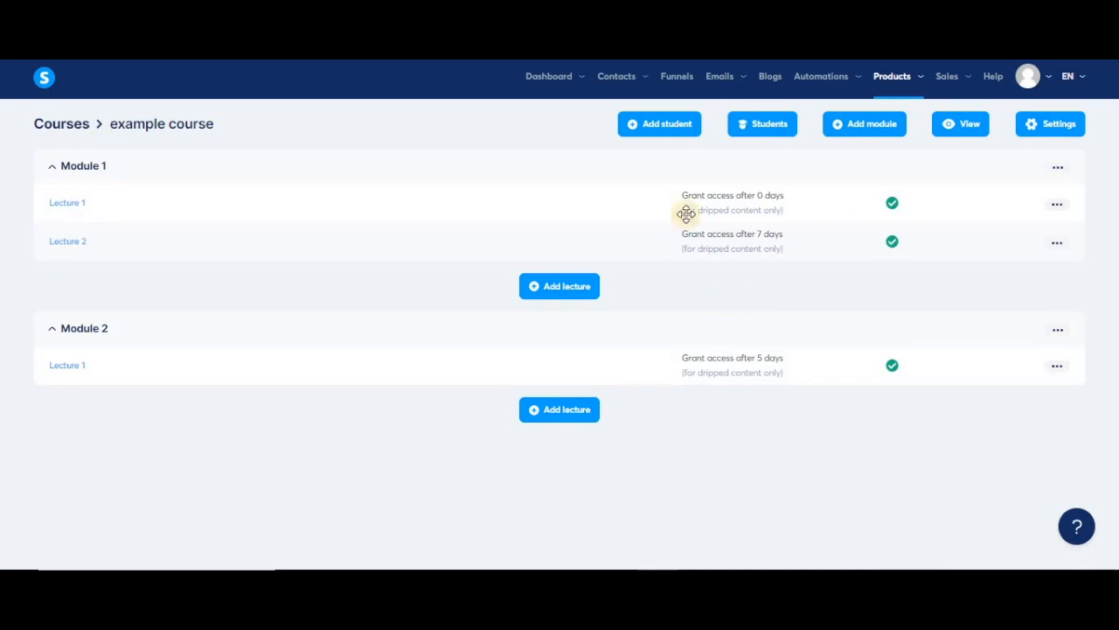
Start a new student and fill in the first name, last name and e-mail address.
click(658, 125)
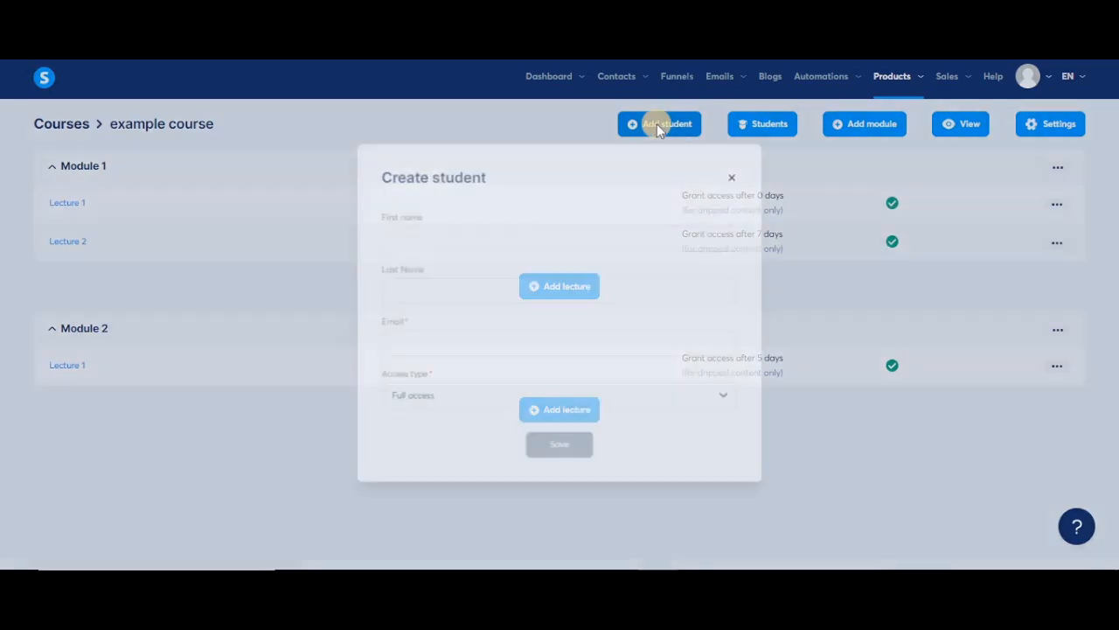
click(538, 237)
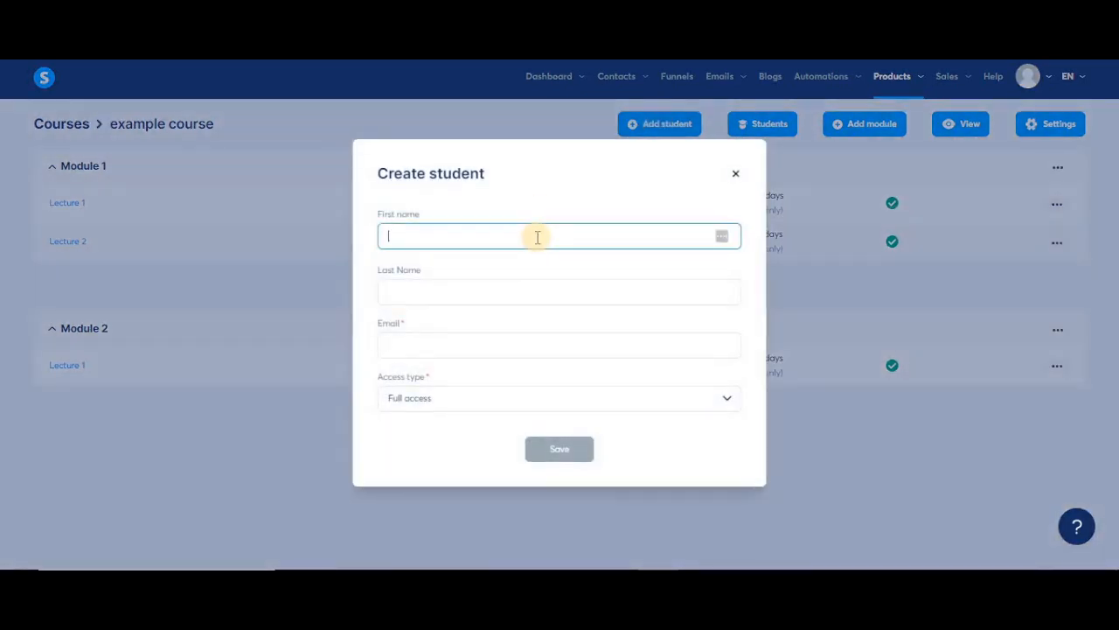
text(name)
key(Tab)
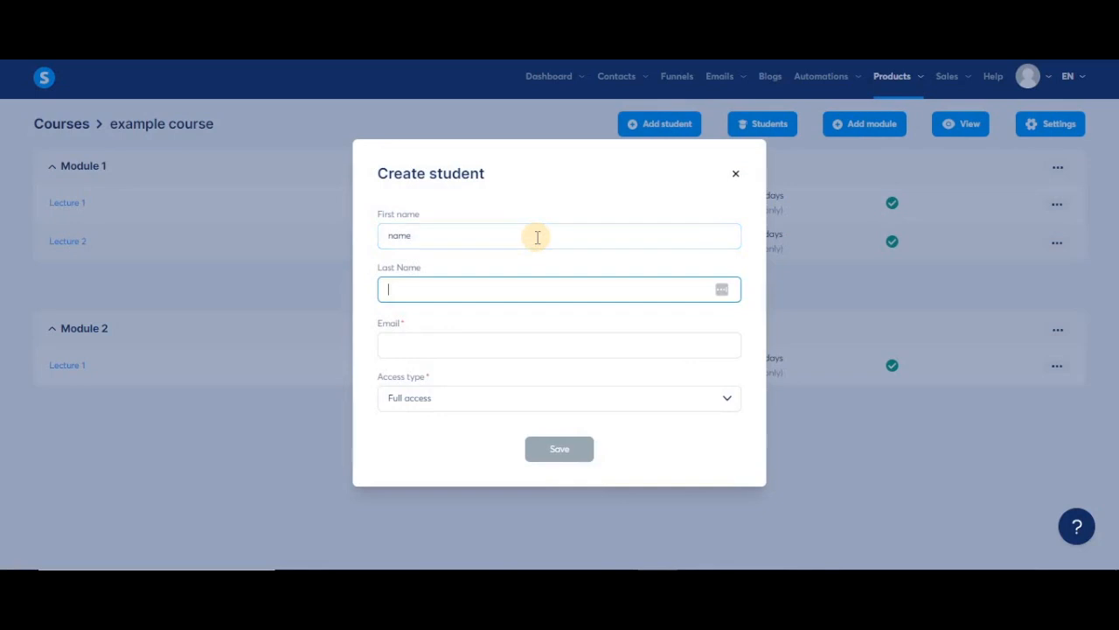
text(systeme.io)
key(Tab)
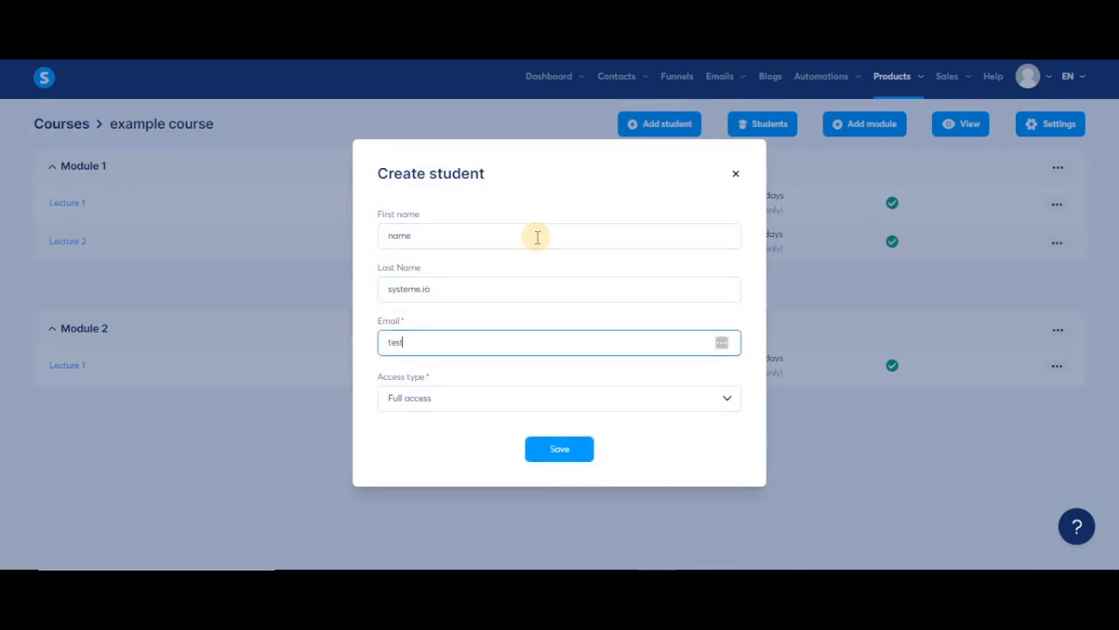
click(682, 473)
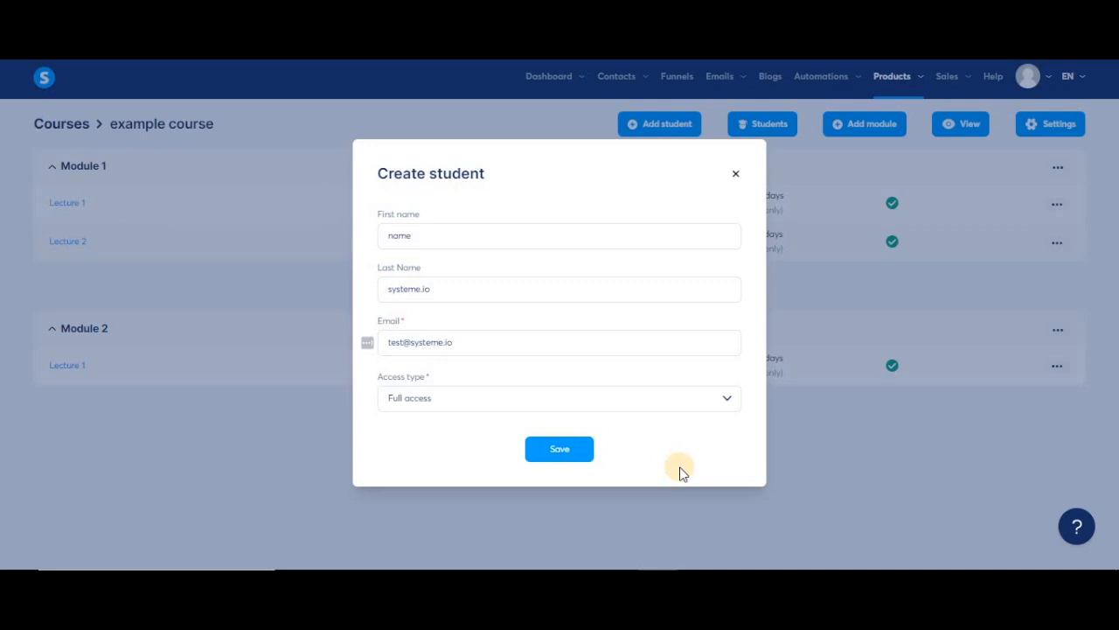
Choose the student's access type, switching between Partial access and Drip content.
click(655, 394)
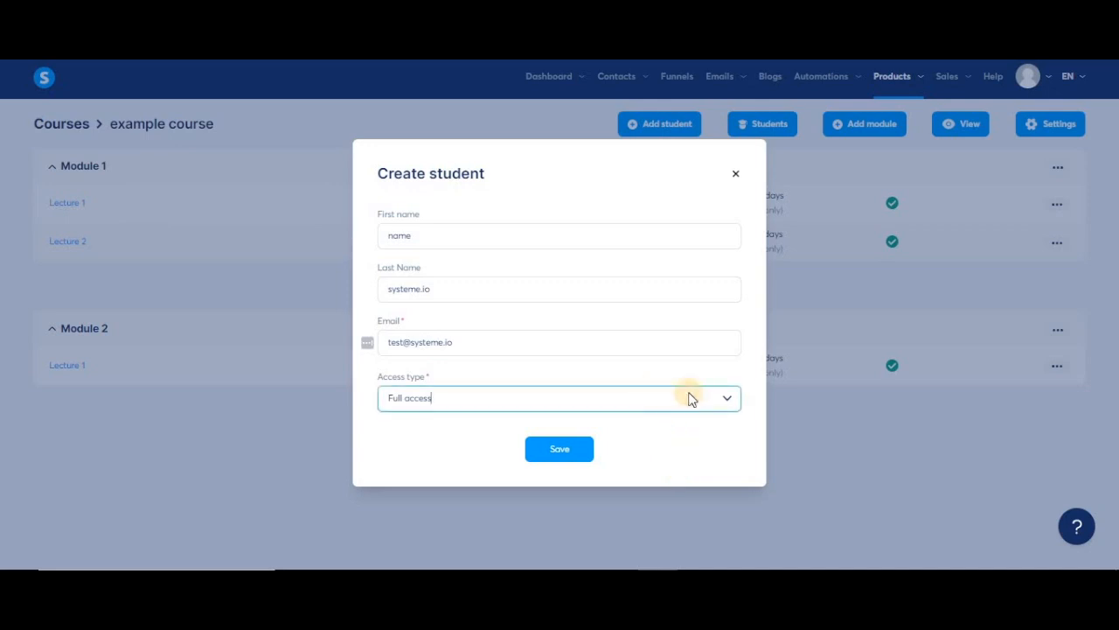
click(726, 404)
click(570, 456)
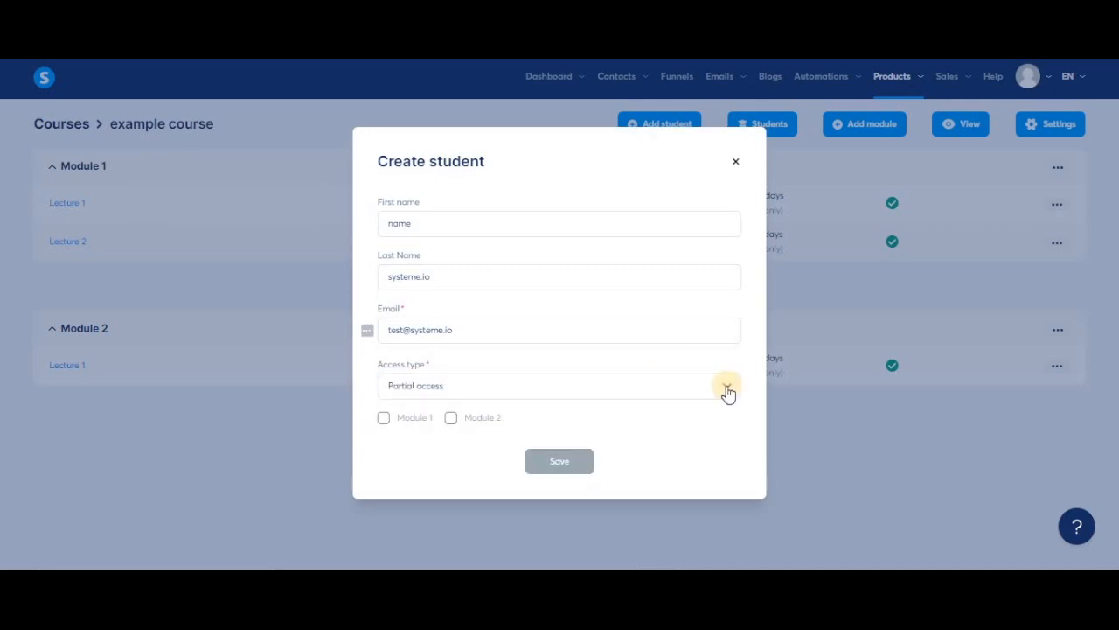
click(727, 392)
click(542, 462)
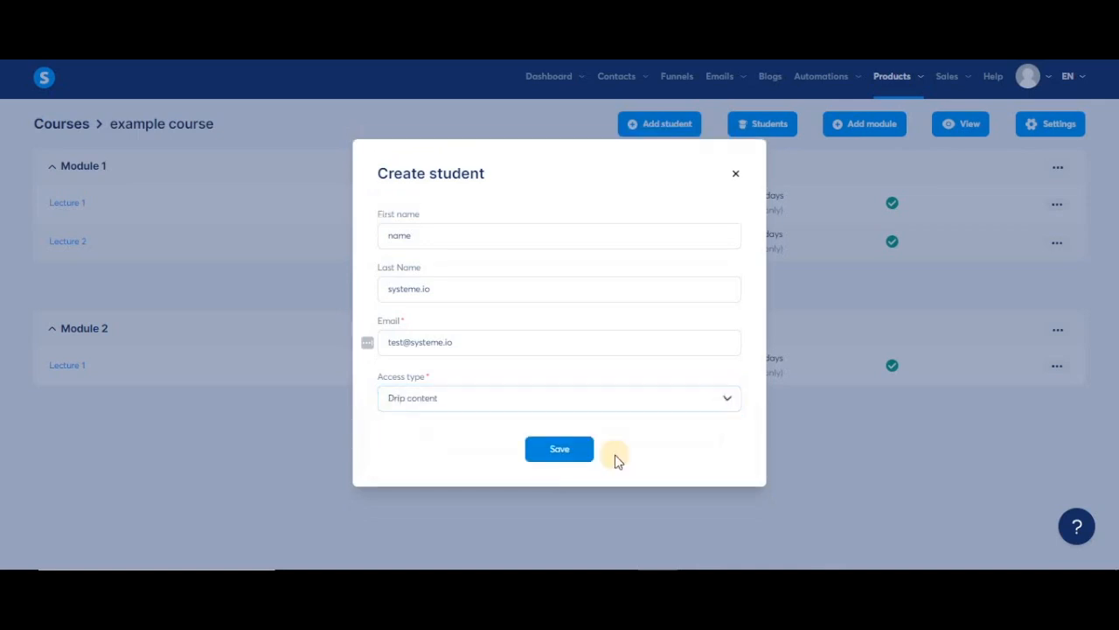
click(612, 398)
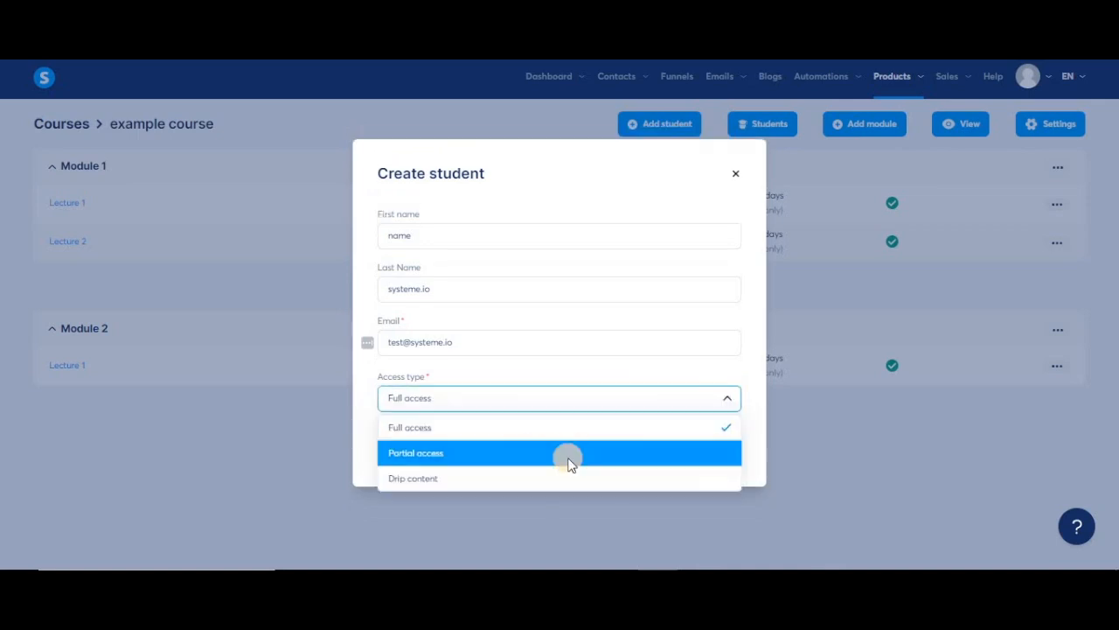
click(569, 458)
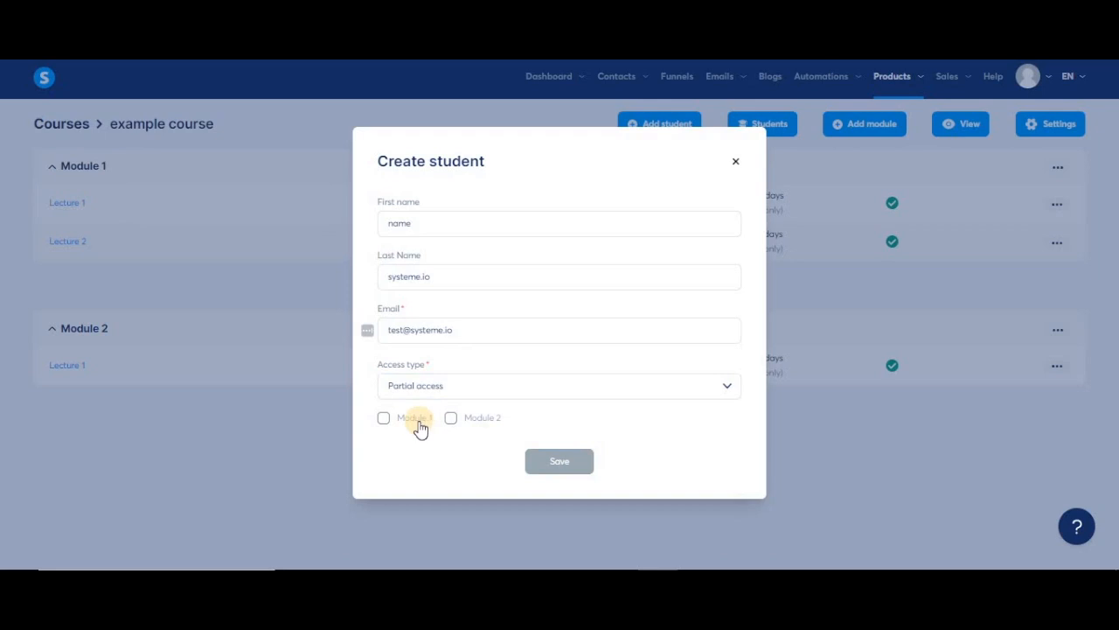